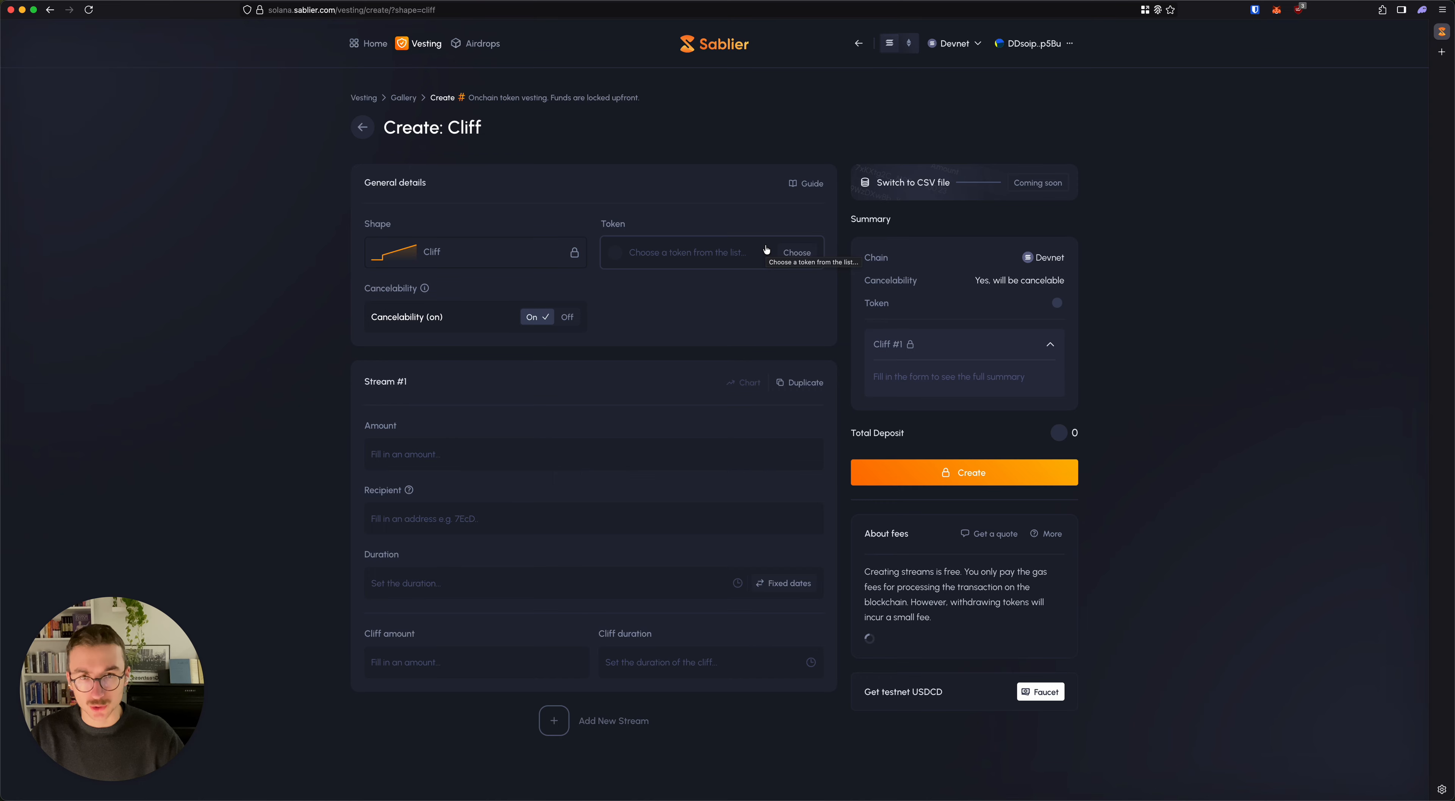
# Step: Choose USDC Dev as the token for the Cliff vesting stream and turn cancelability off
pyautogui.click(766, 249)
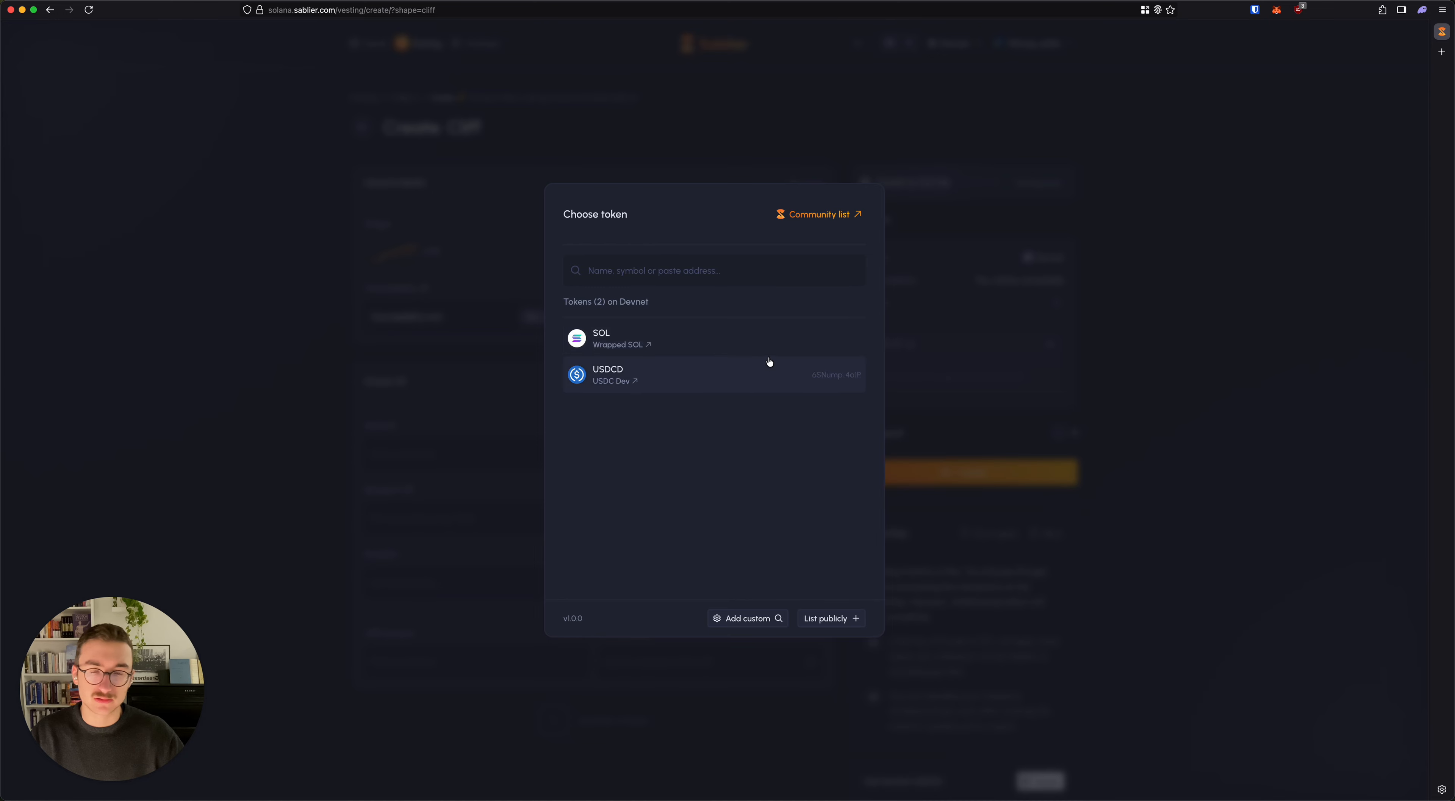
pyautogui.click(729, 361)
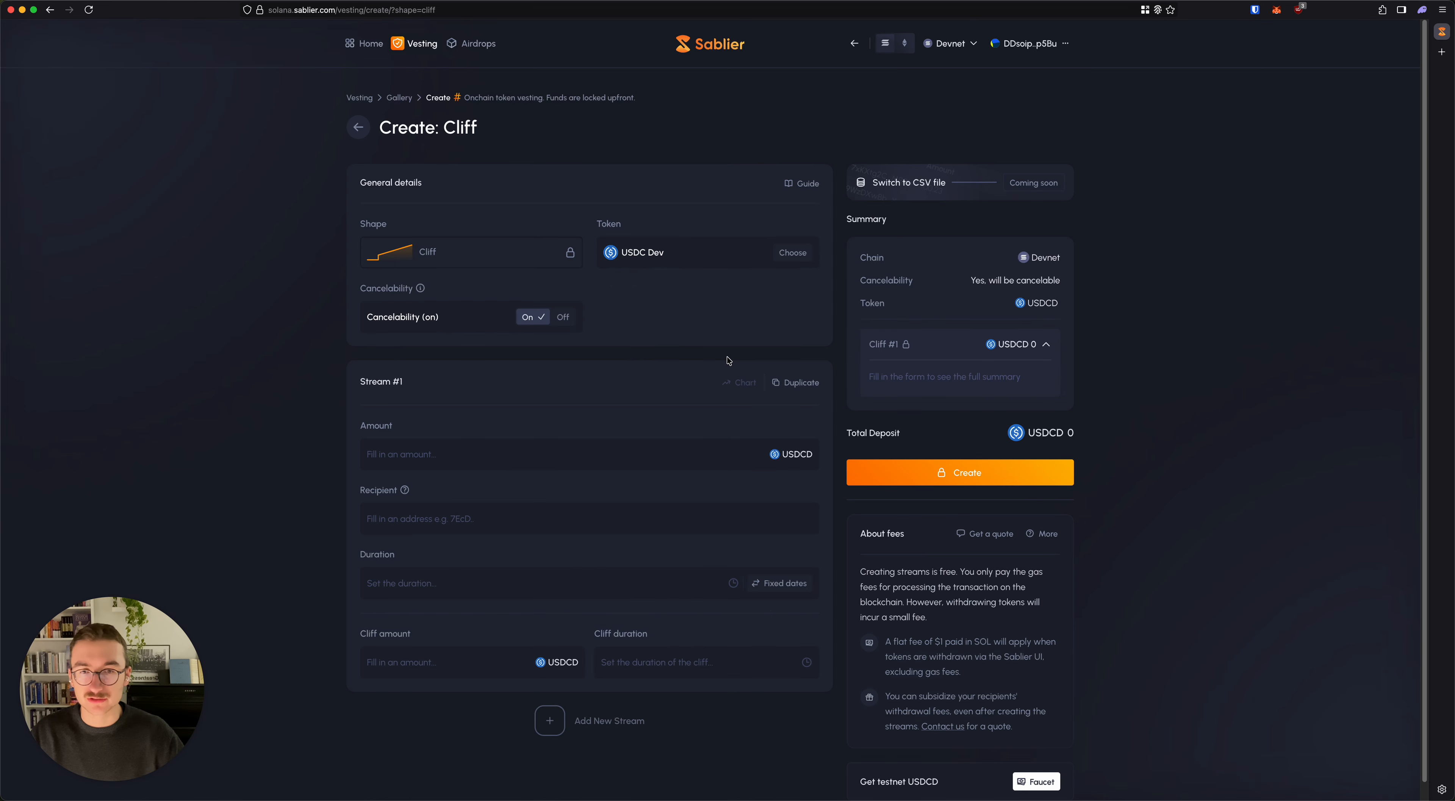
pyautogui.scroll(-1, 652, 366)
pyautogui.scroll(1, 653, 366)
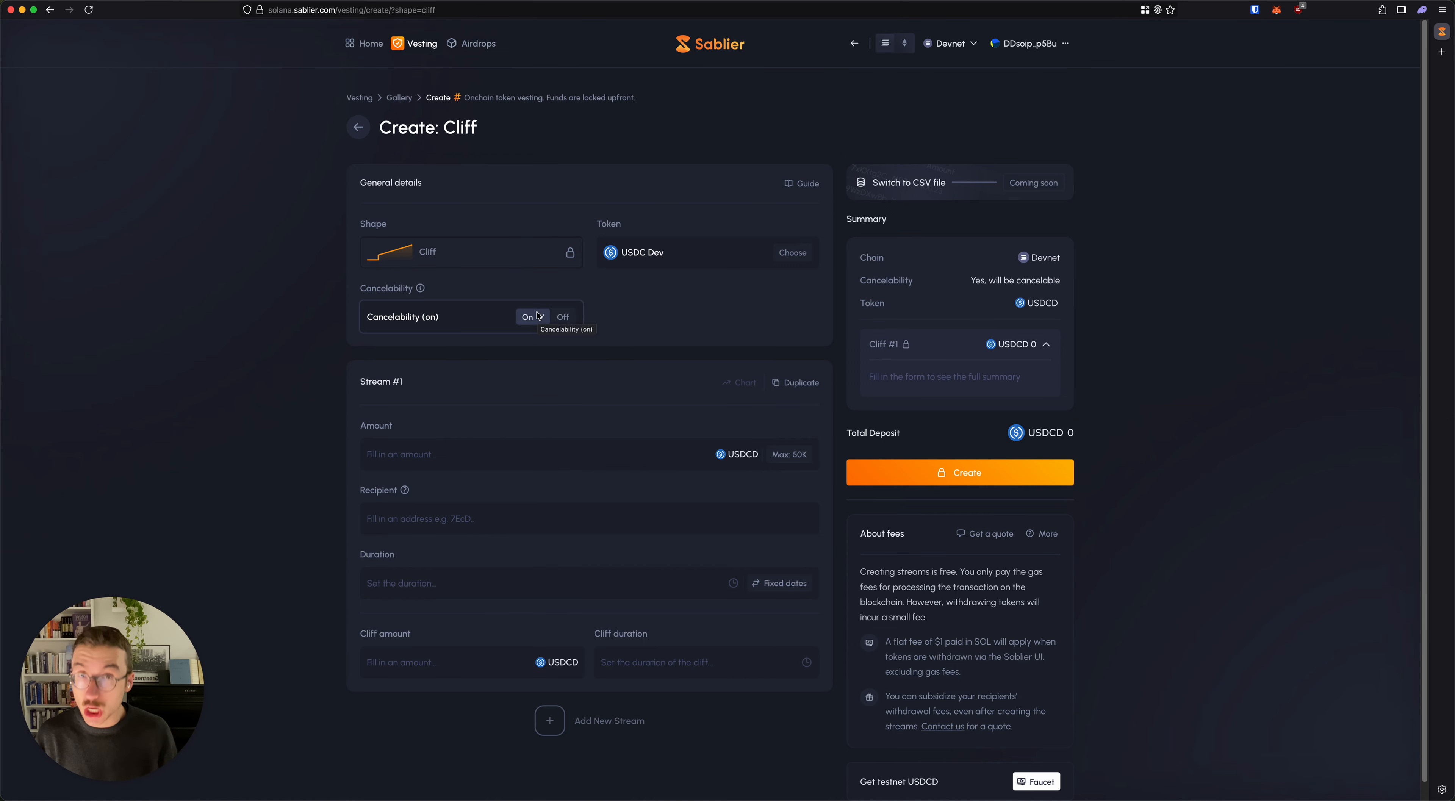
pyautogui.click(563, 316)
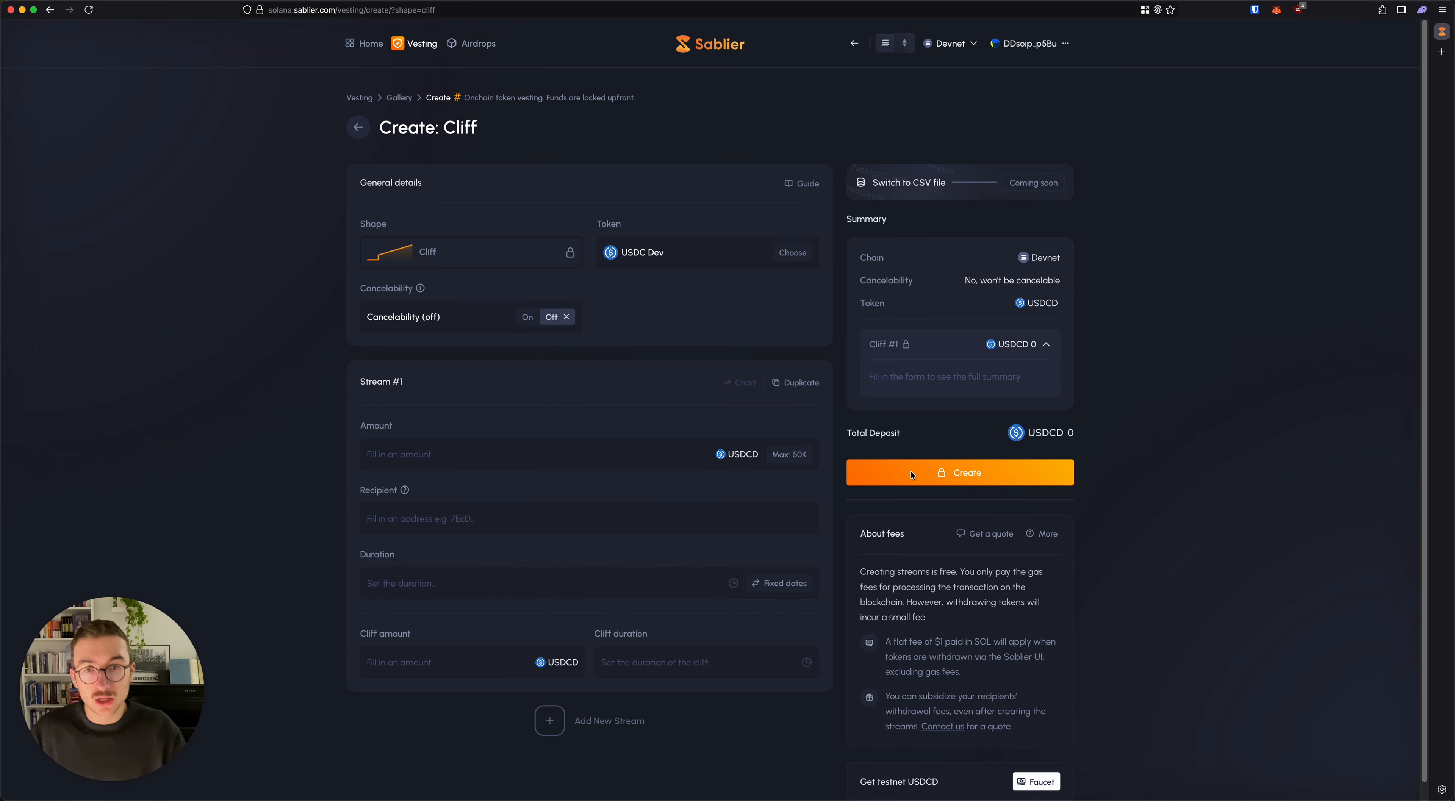
# Step: Set Stream #1's amount to 1000 USDCD and turn cancelability on
pyautogui.click(466, 459)
pyautogui.write('1000')
pyautogui.click(253, 407)
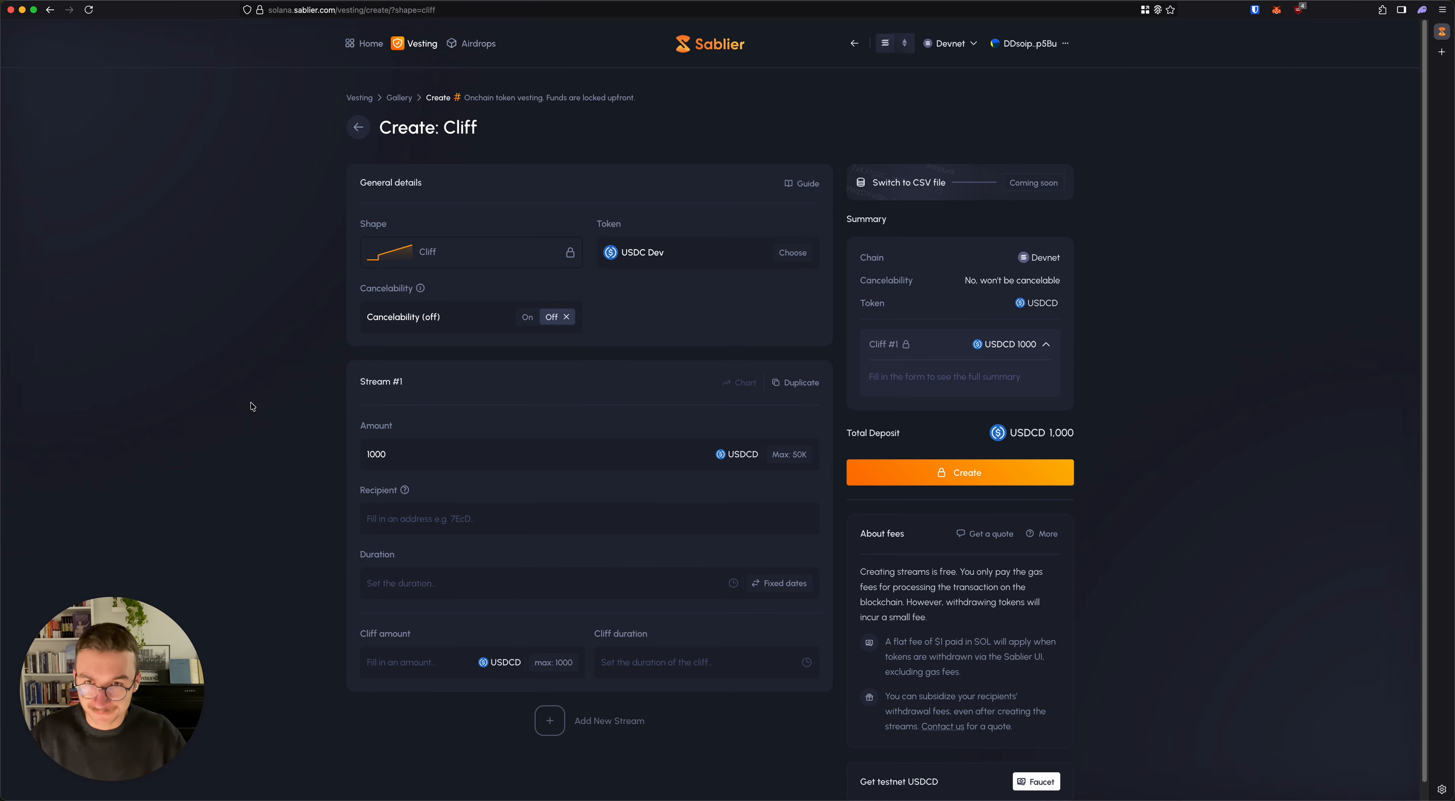
pyautogui.click(525, 316)
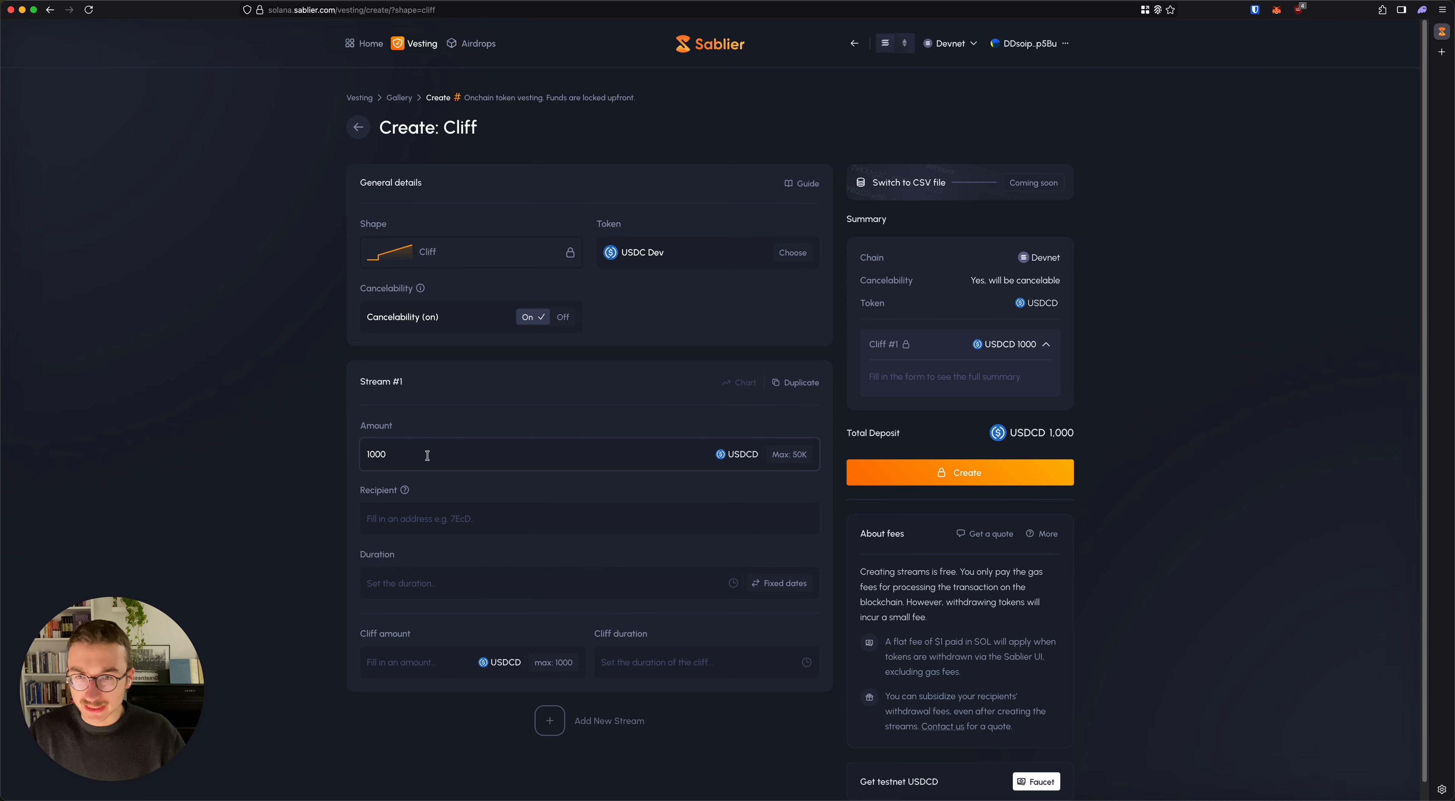
# Step: Open the Phantom wallet extension and unlock it with the wallet password
pyautogui.click(424, 521)
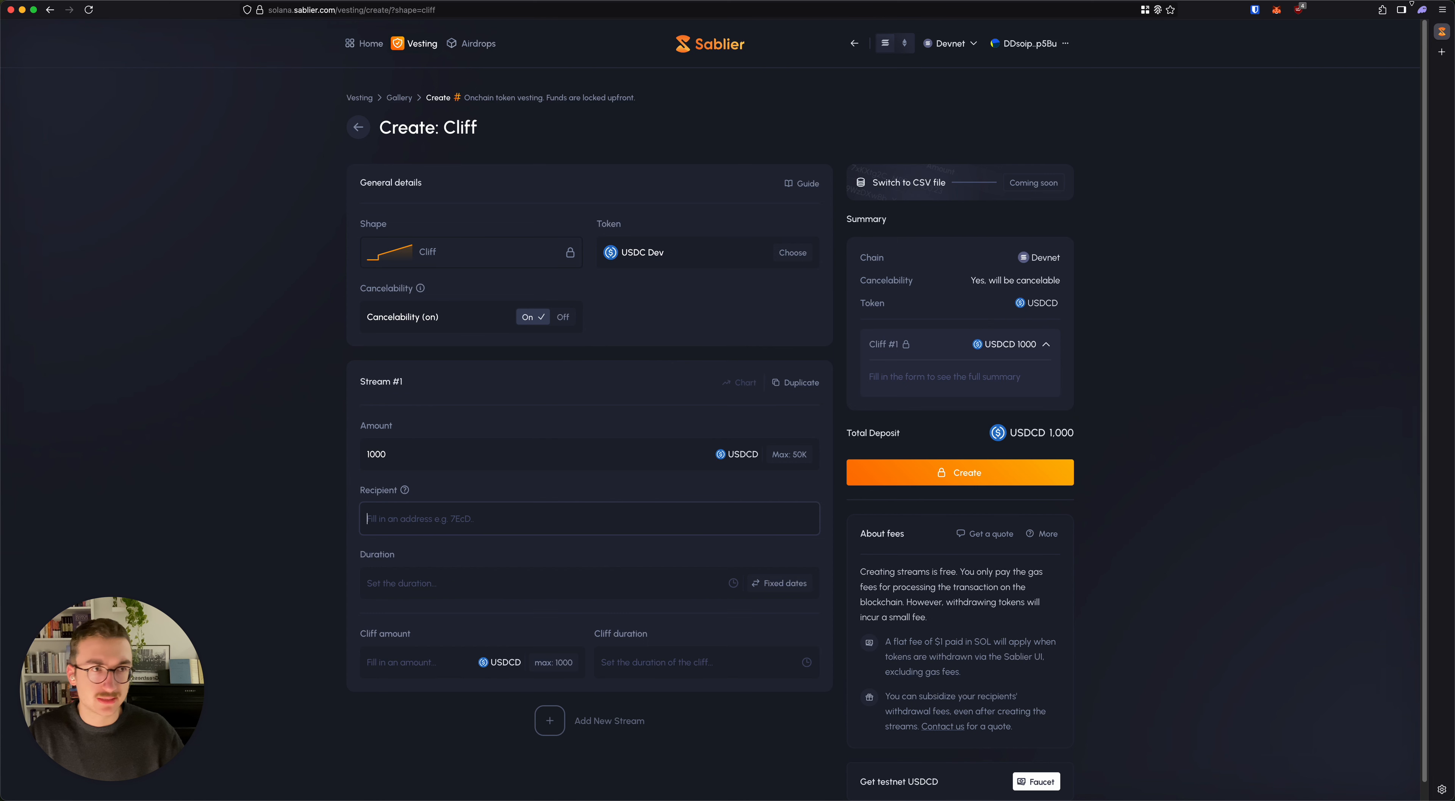
pyautogui.click(1421, 9)
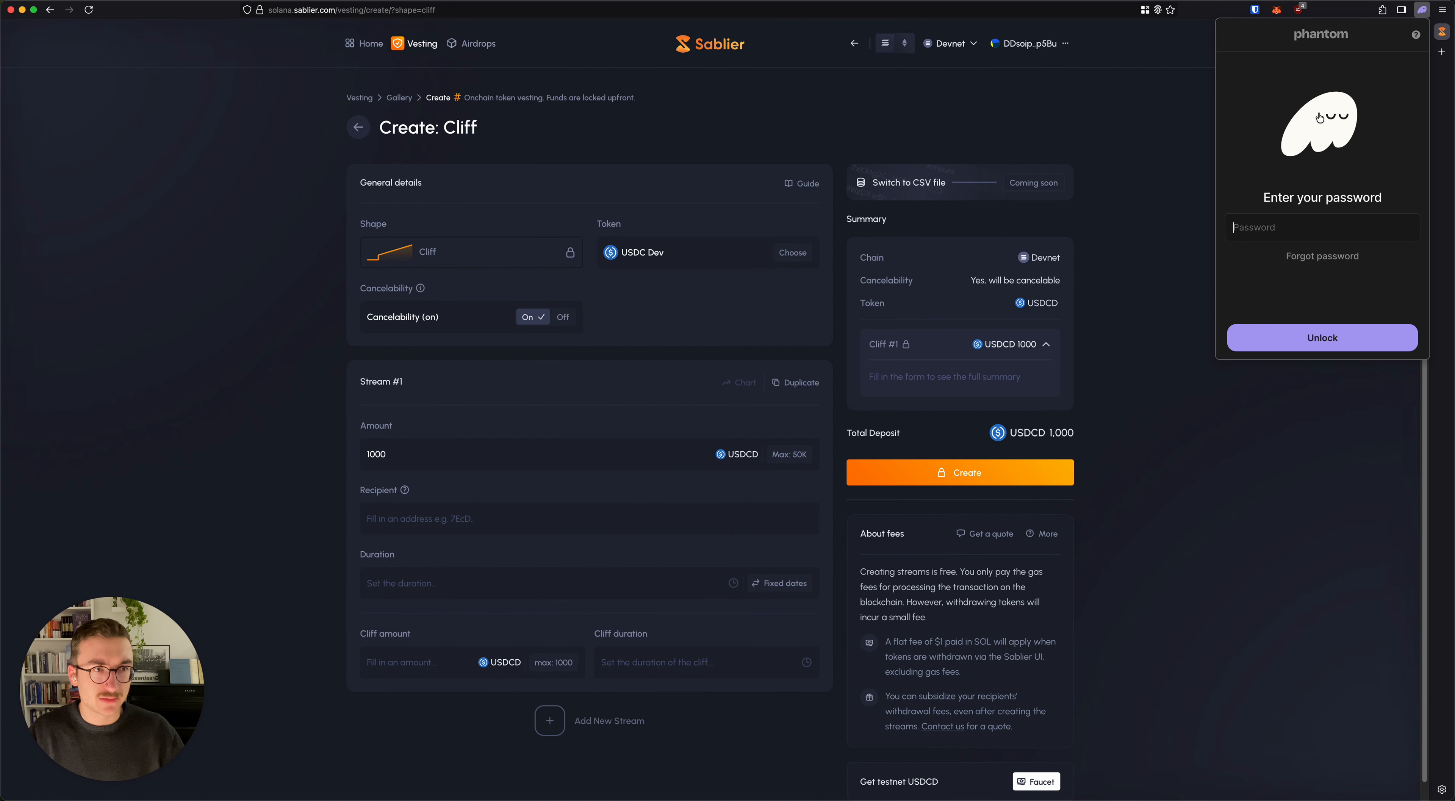
pyautogui.write('••••••••')
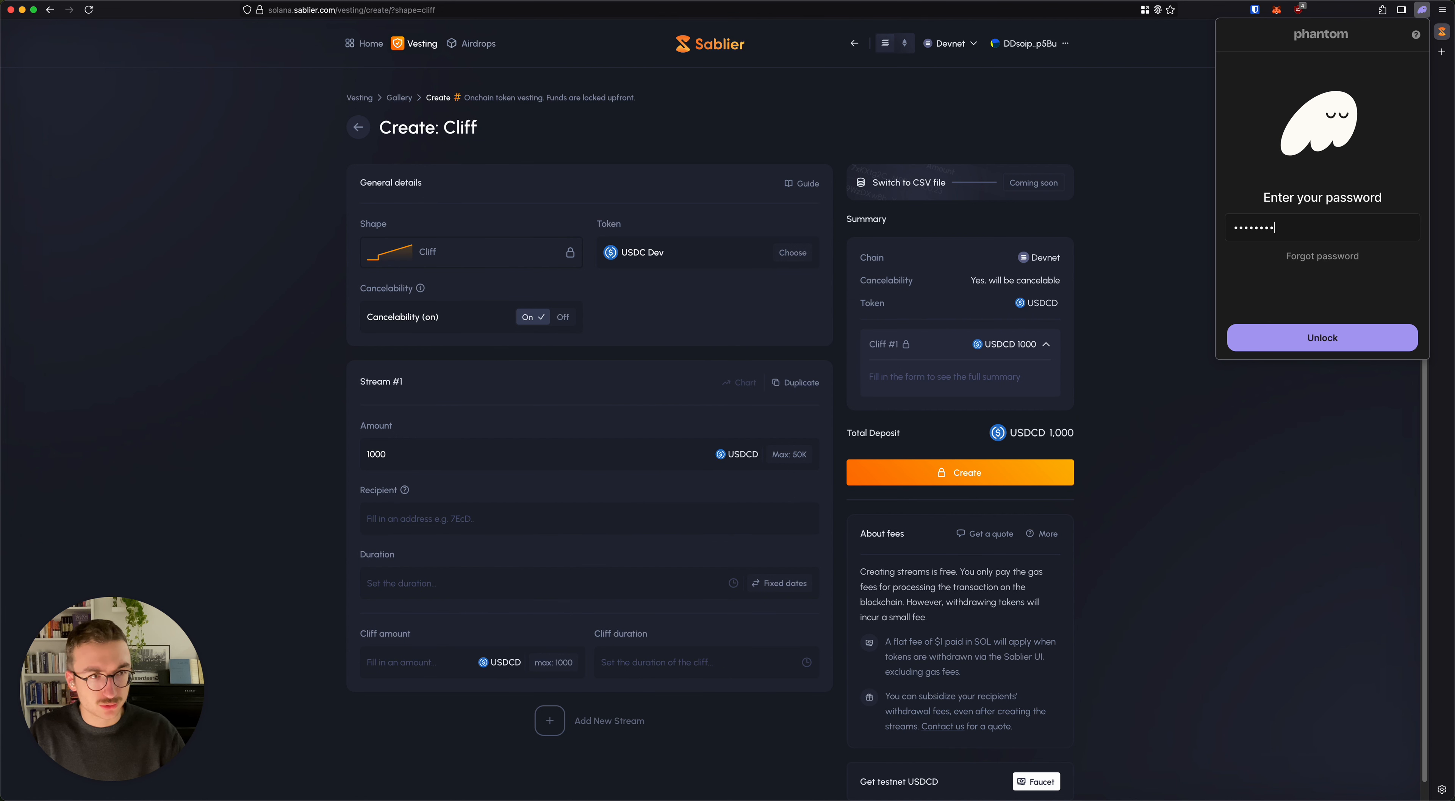
pyautogui.press('Return')
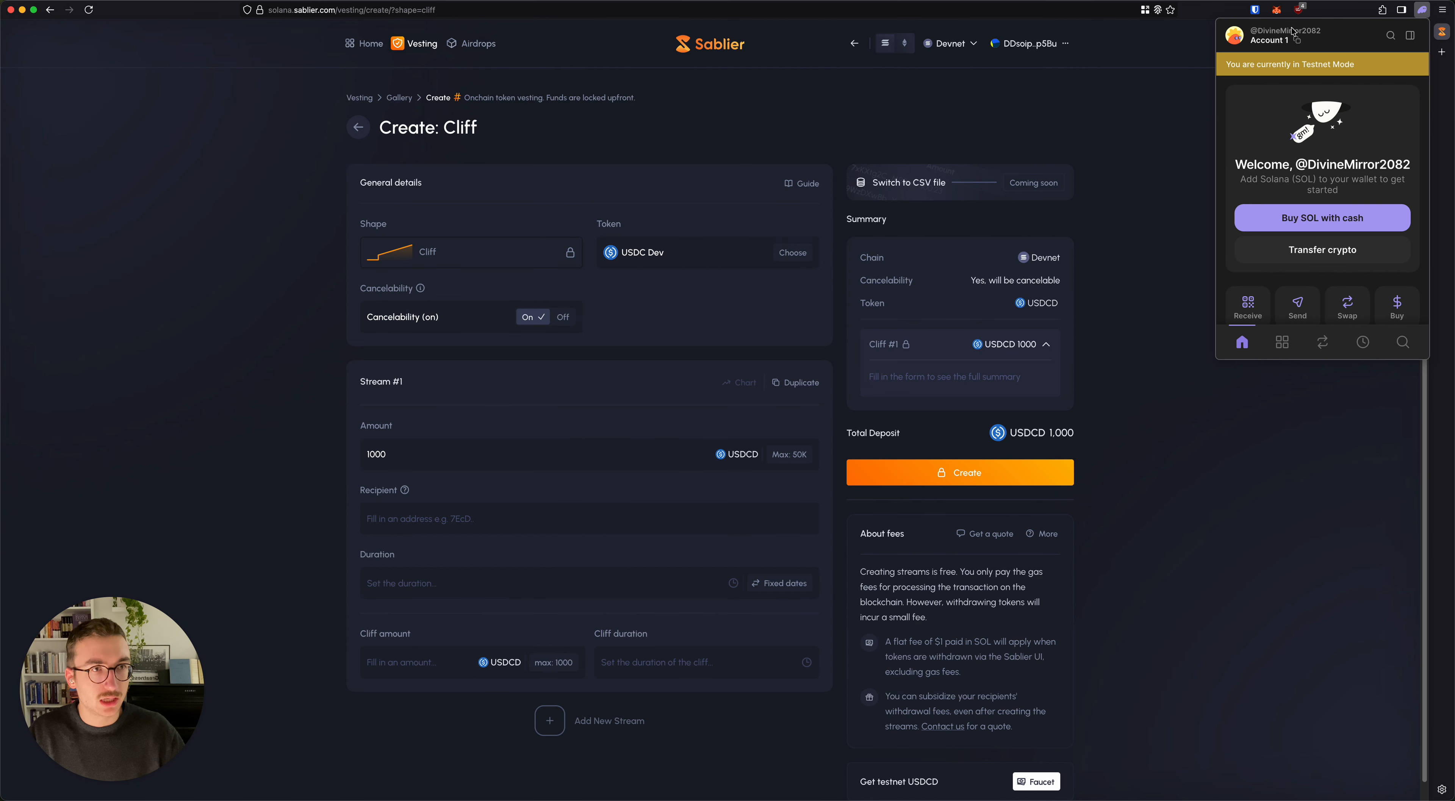
# Step: Create a new account in the Phantom wallet
pyautogui.click(1239, 37)
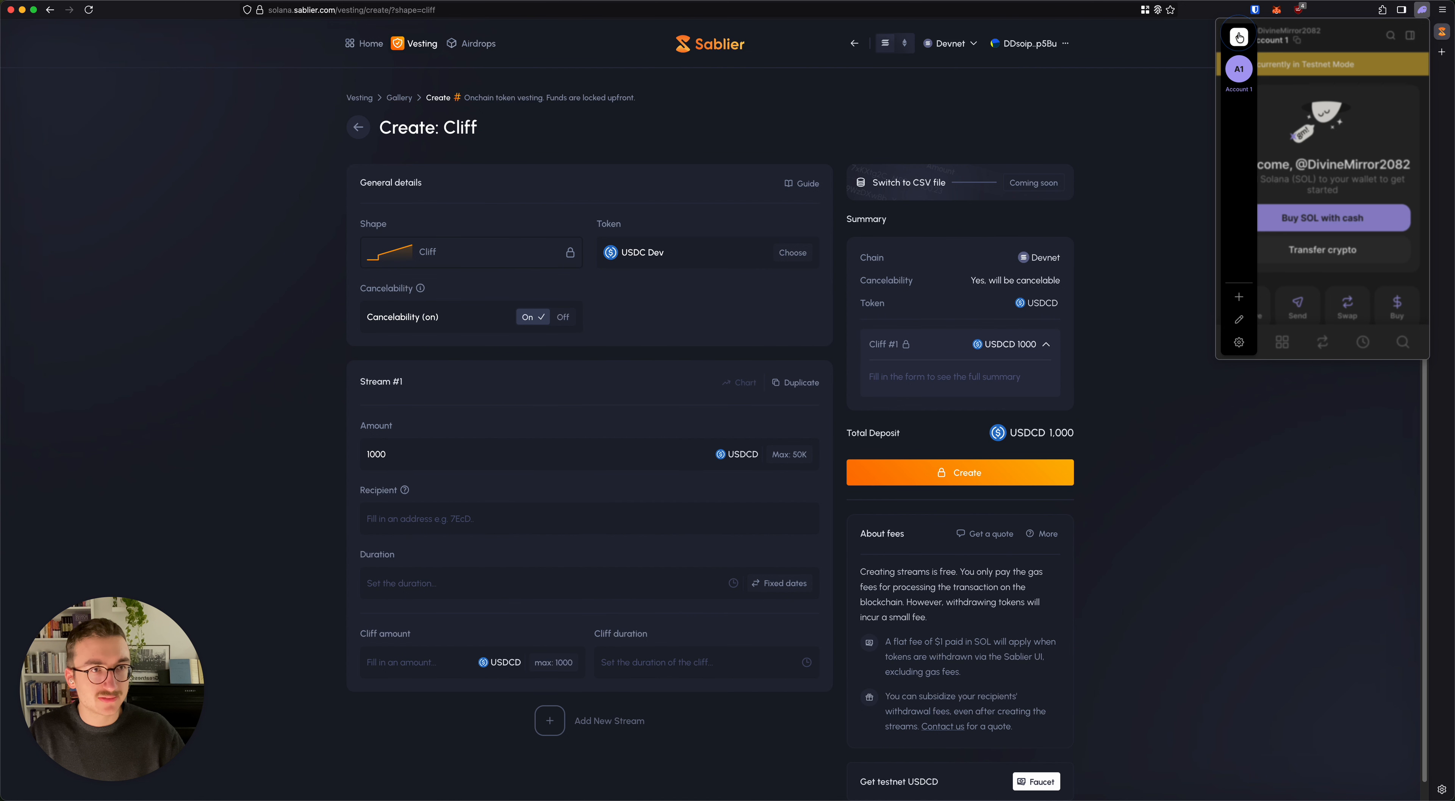
pyautogui.click(1239, 296)
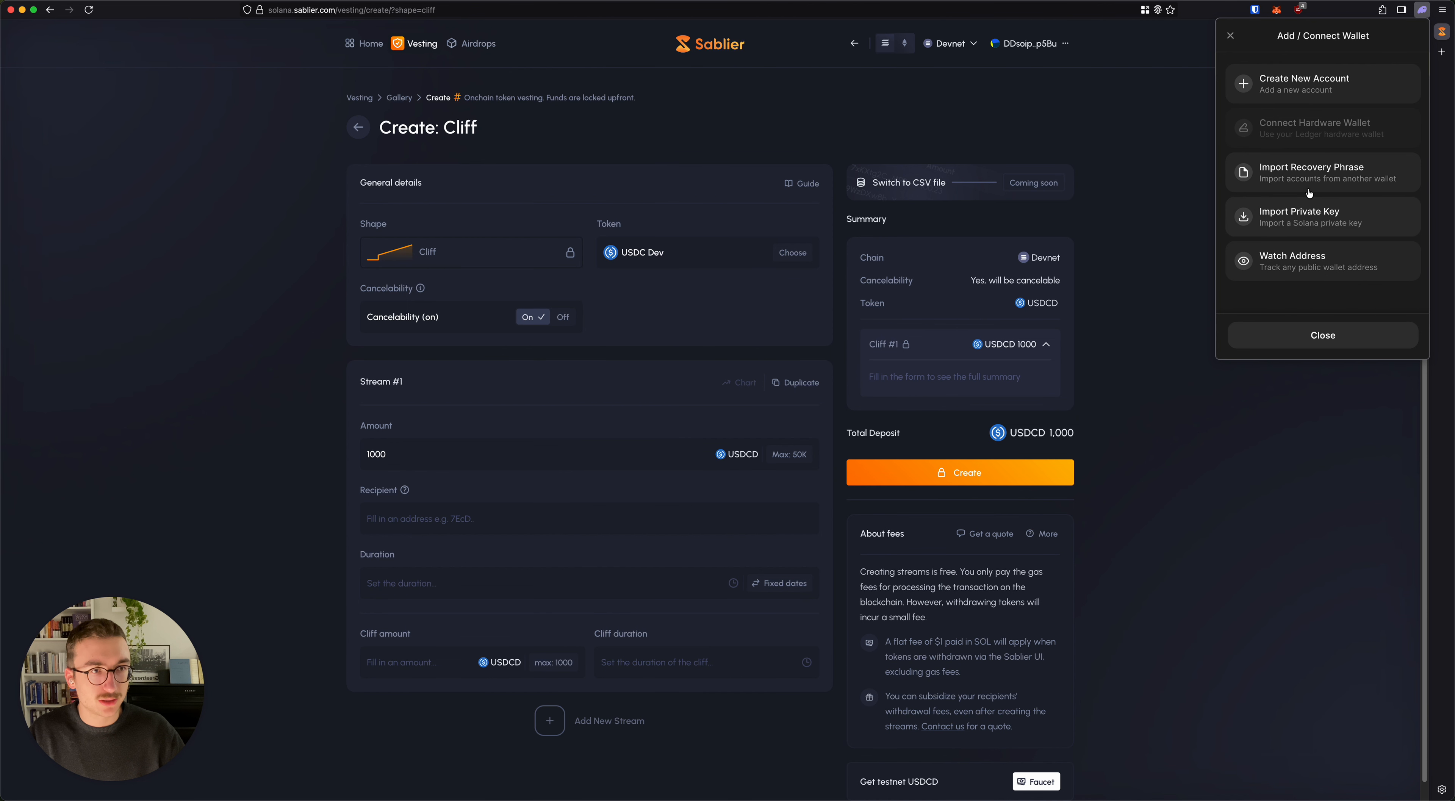
pyautogui.click(1299, 84)
pyautogui.click(1378, 342)
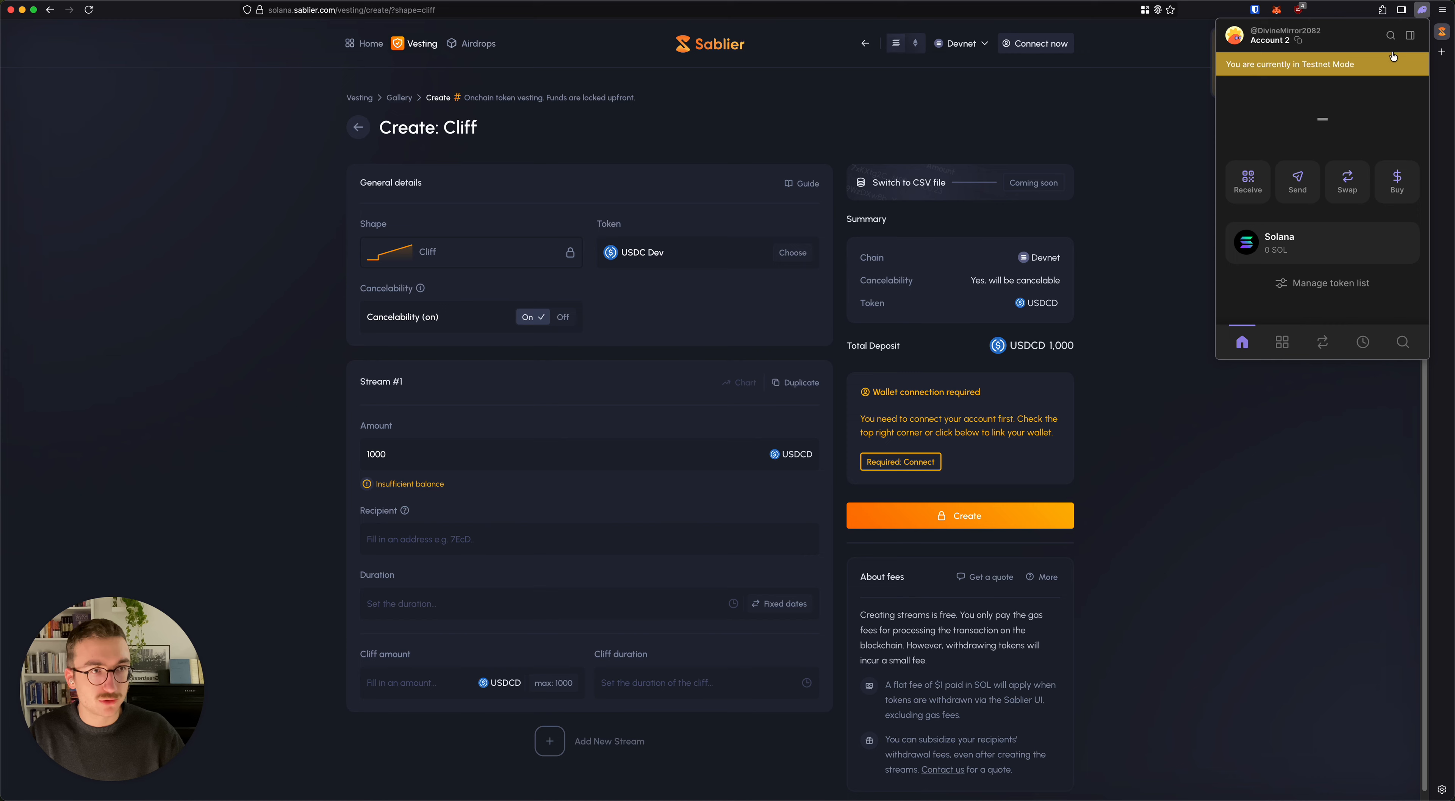
# Step: Copy the new account's Devnet address, switch the wallet back to Account 1 and leave the extension
pyautogui.moveTo(1298, 40)
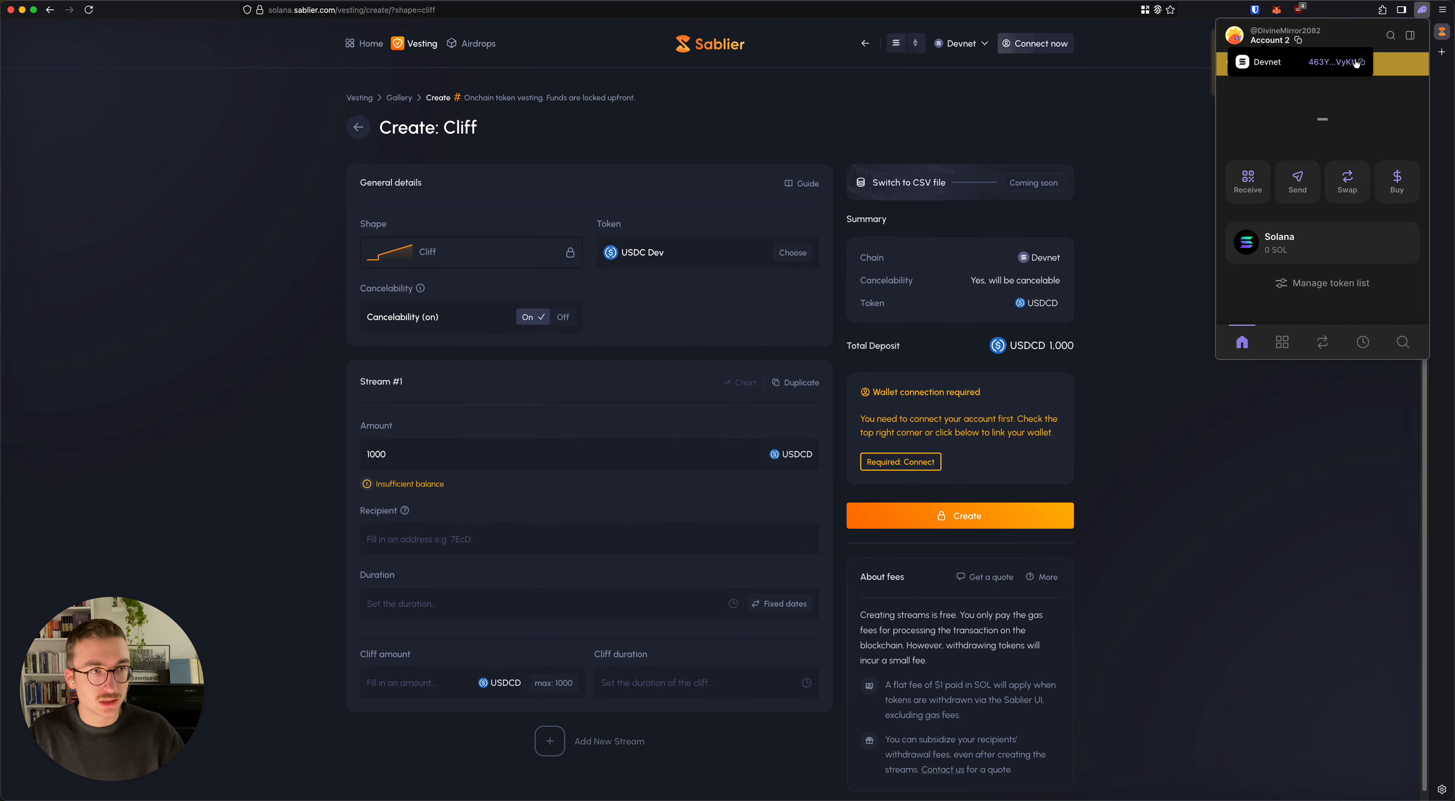
pyautogui.click(1234, 36)
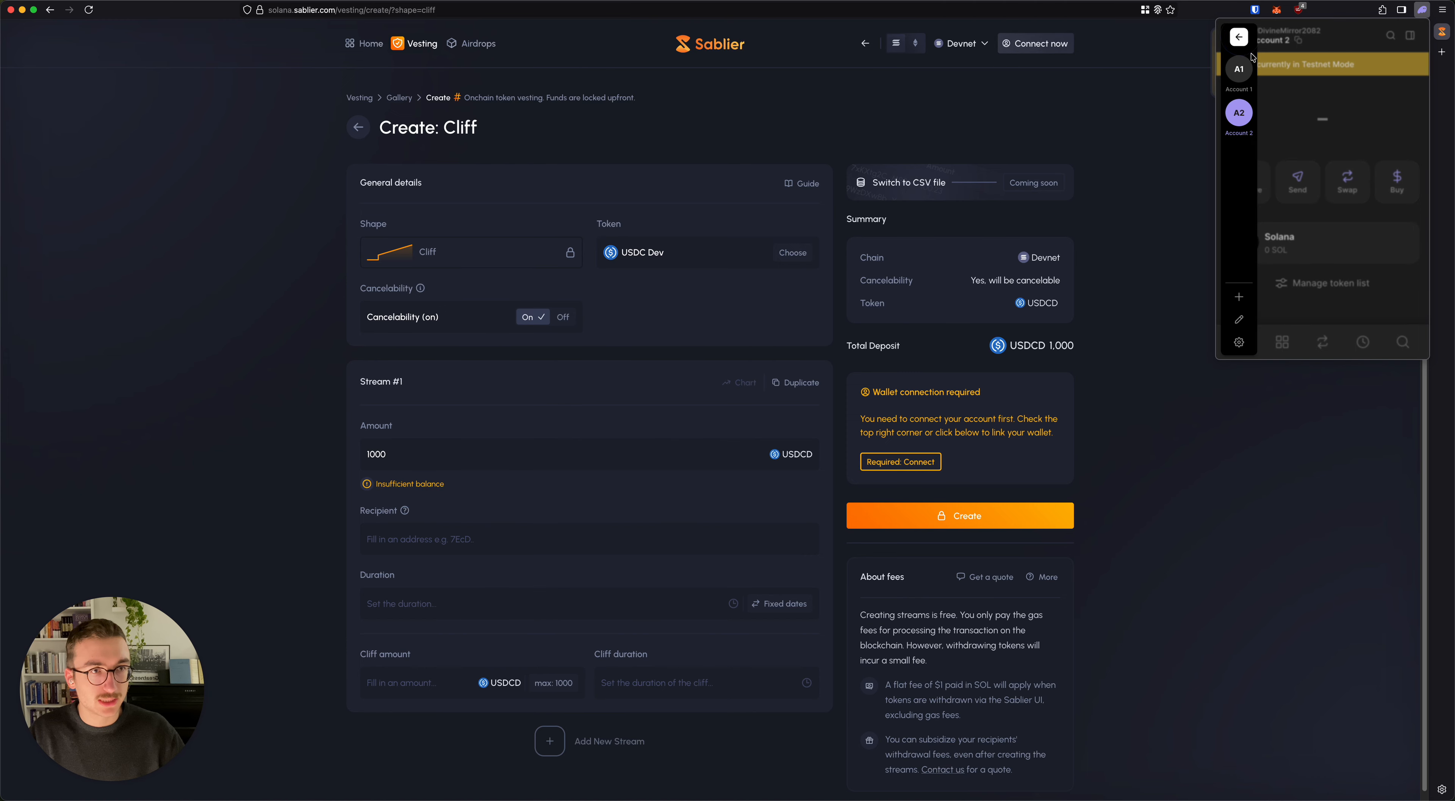
pyautogui.click(1247, 77)
pyautogui.click(1143, 126)
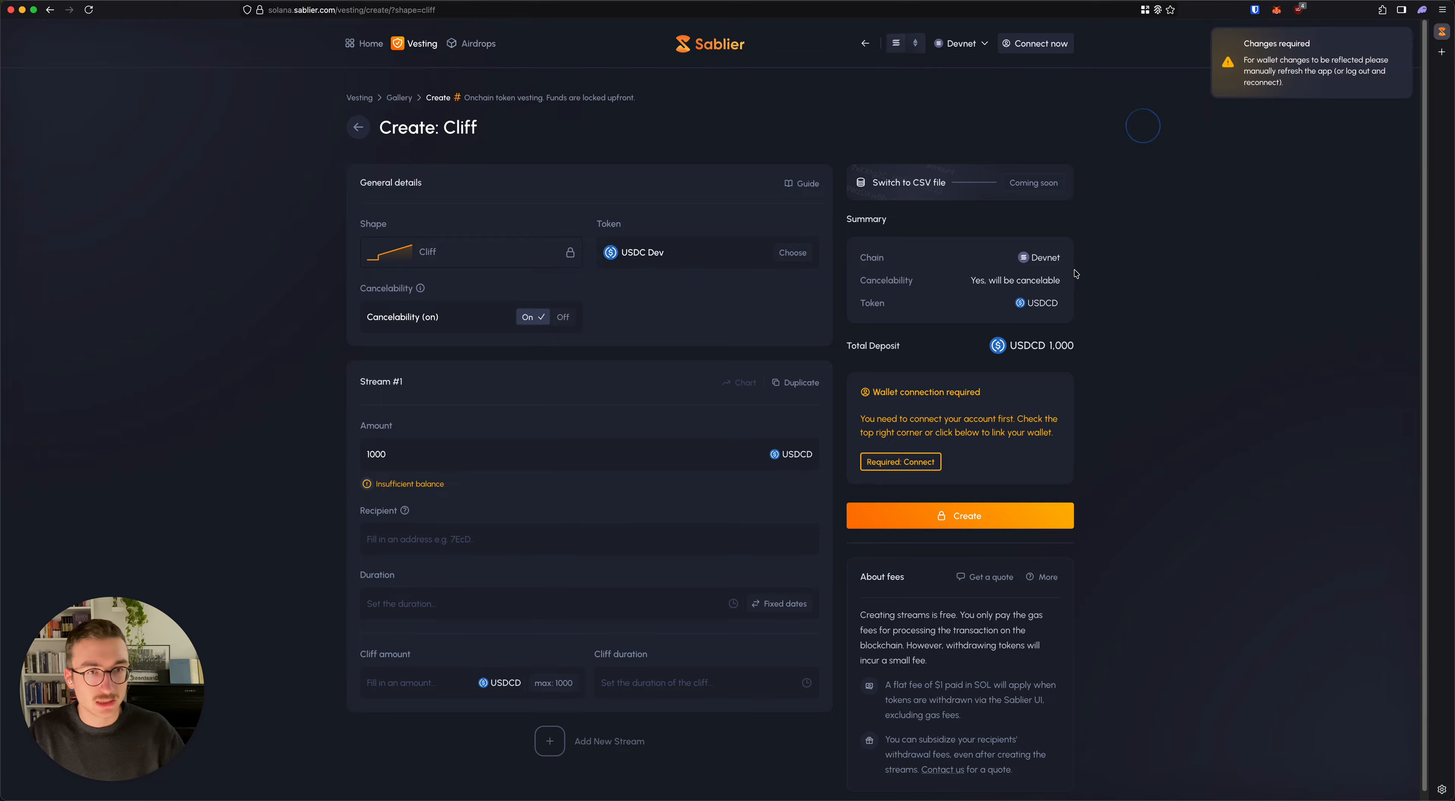
# Step: Reconnect the wallet to Sablier and paste the copied wallet address as Stream #1's recipient
pyautogui.click(1041, 44)
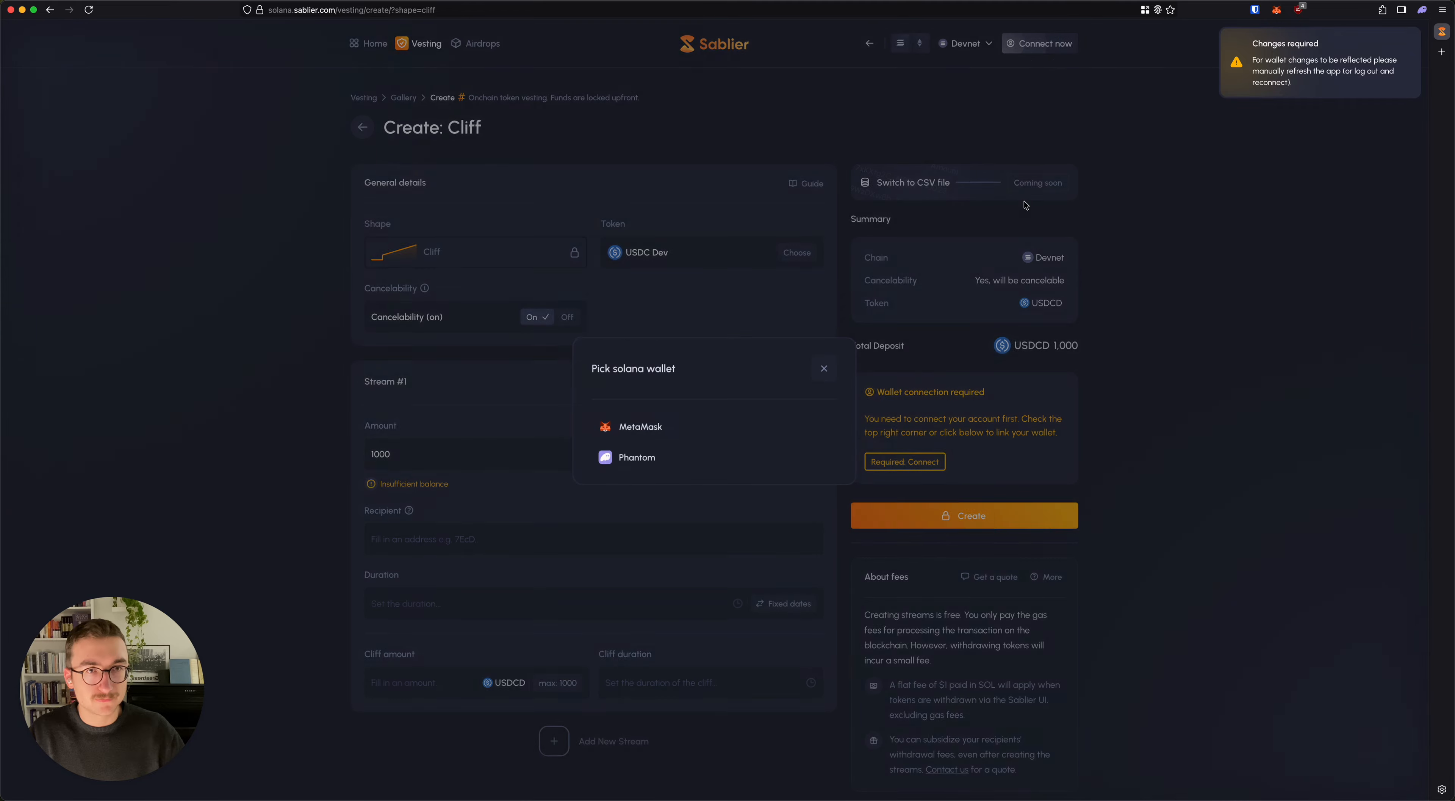
pyautogui.click(700, 427)
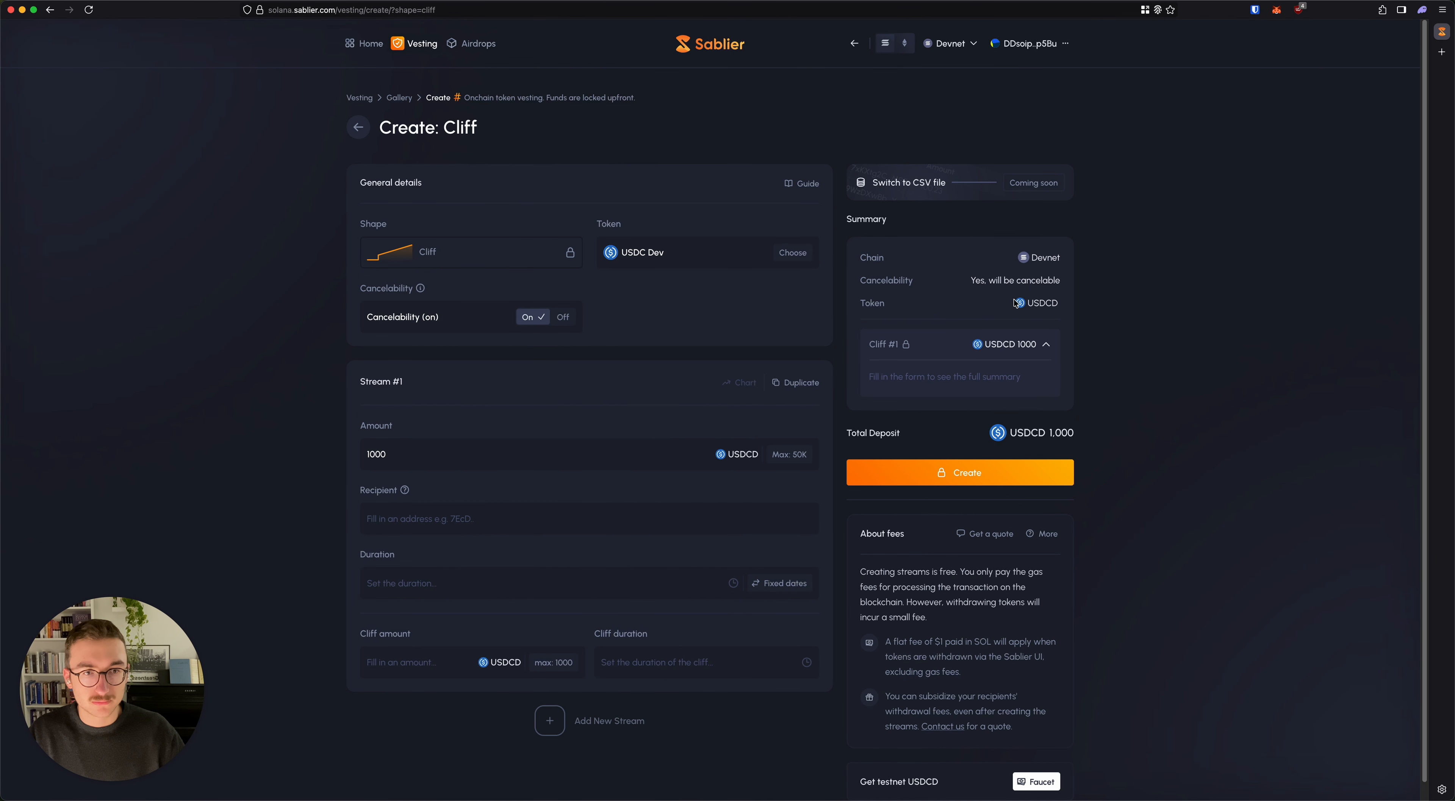
pyautogui.click(491, 512)
pyautogui.press('super+v')
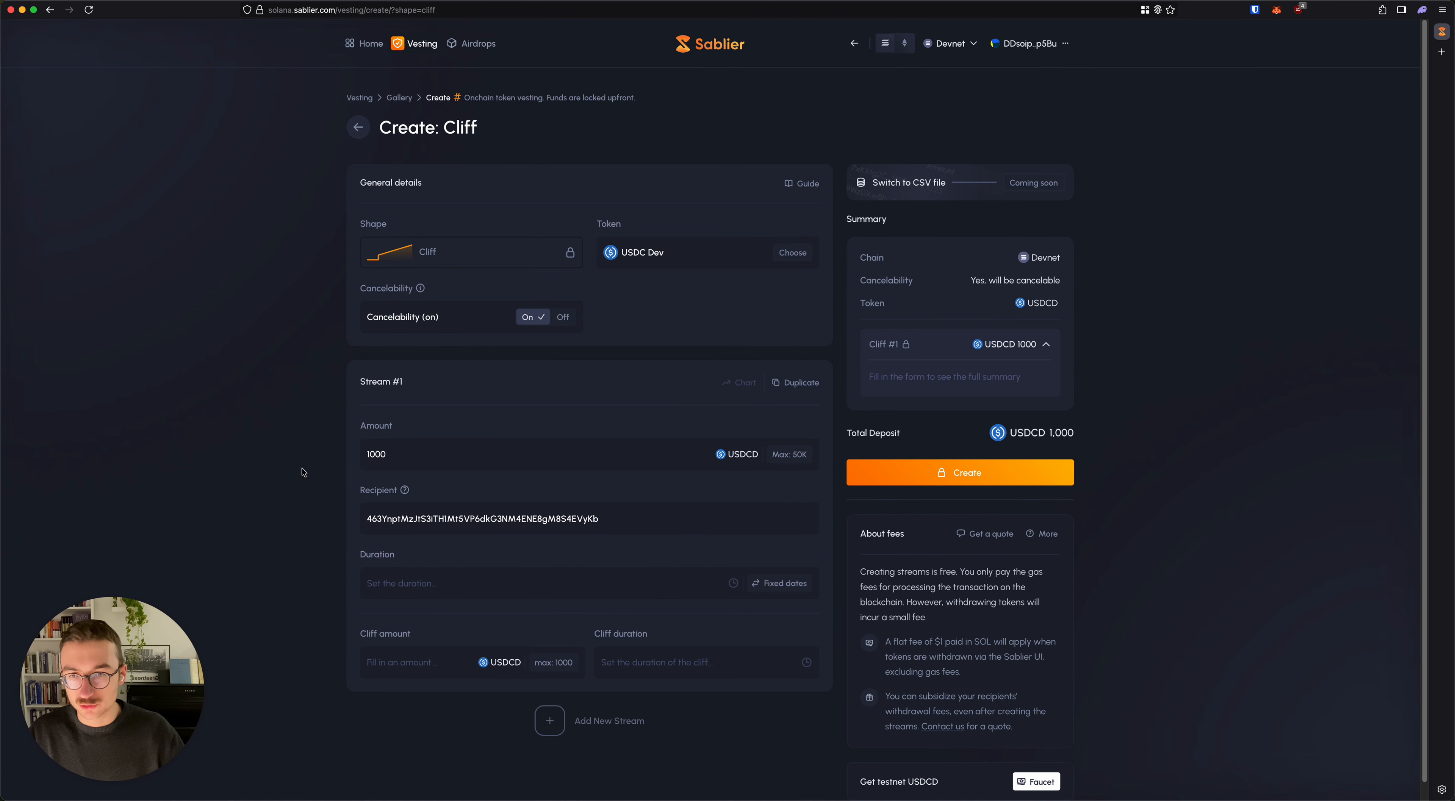
# Step: Set Stream #1's duration to the suggested 7 days
pyautogui.scroll(-1, 299, 474)
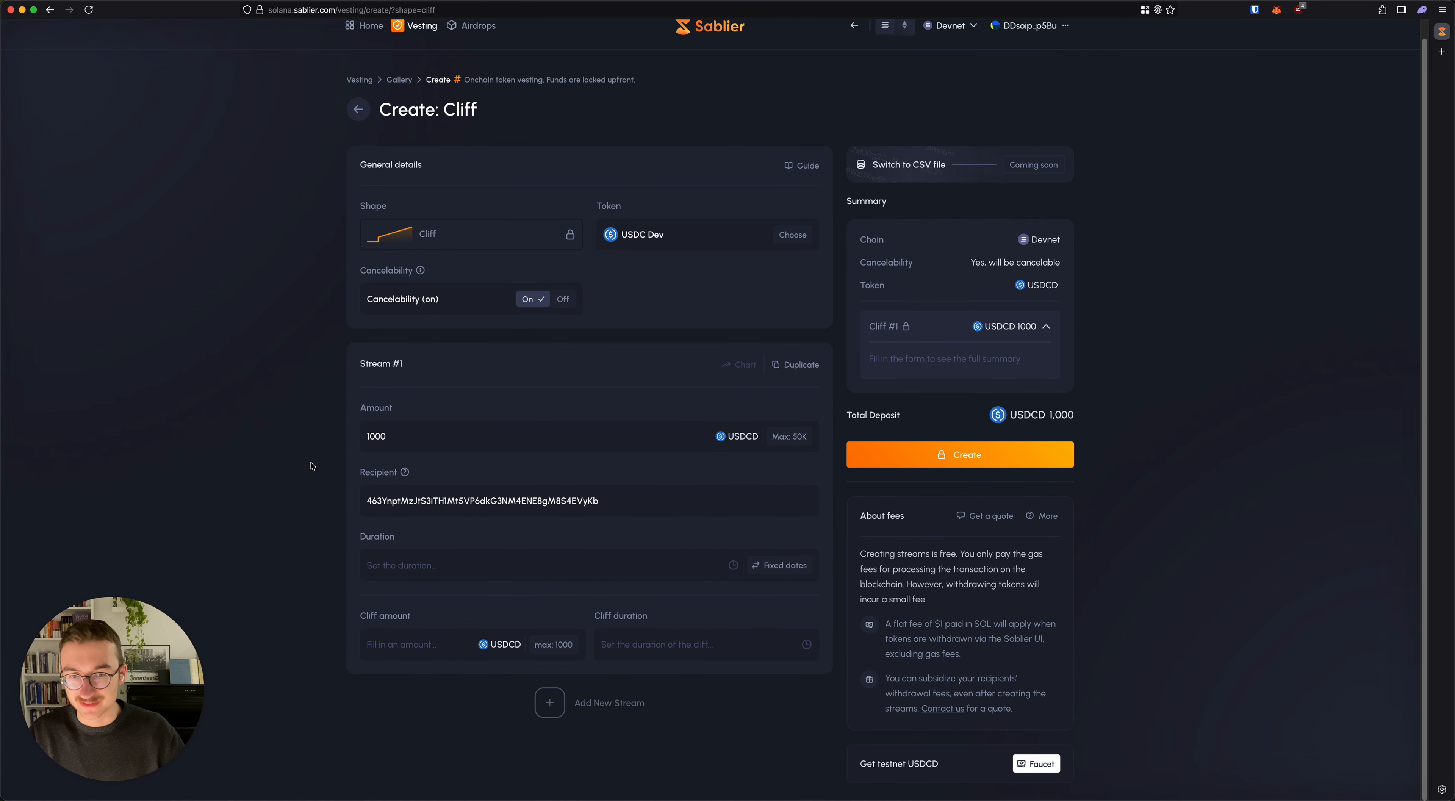
pyautogui.click(626, 567)
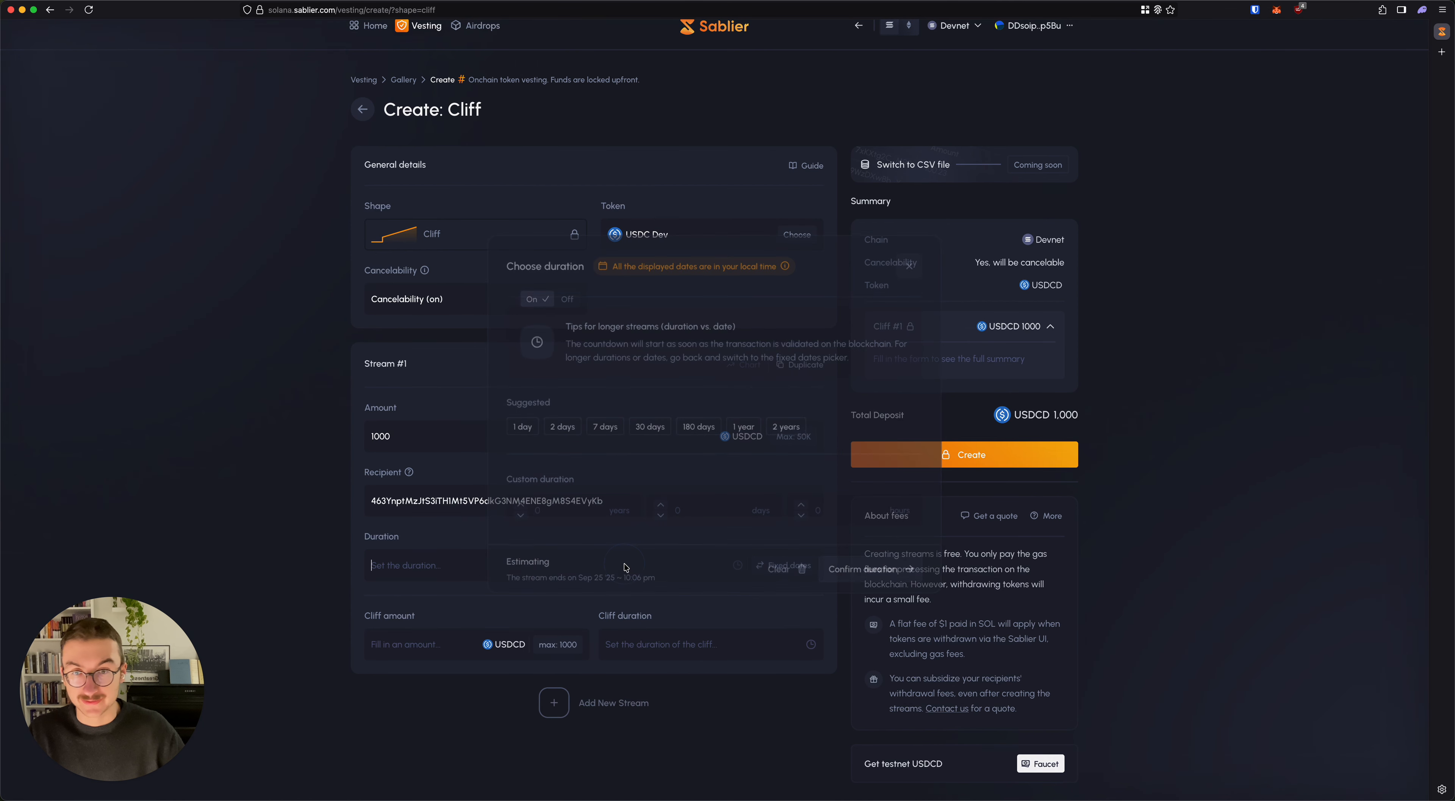
pyautogui.click(613, 425)
pyautogui.click(916, 569)
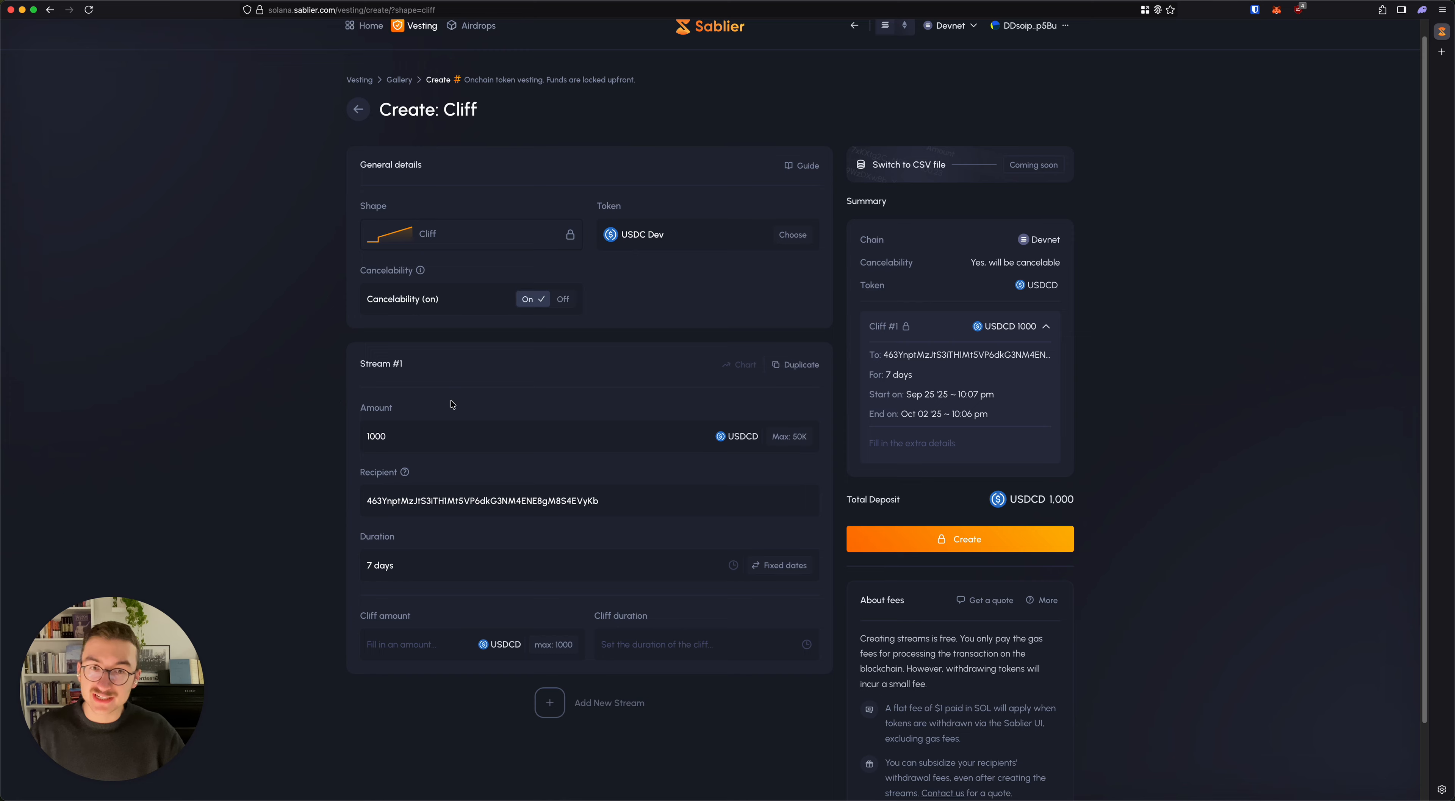
# Step: Switch Stream #1 to fixed dates, starting on Sep 09 '25 and ending on Sep 30 '25, both at 10:07 pm
pyautogui.click(780, 565)
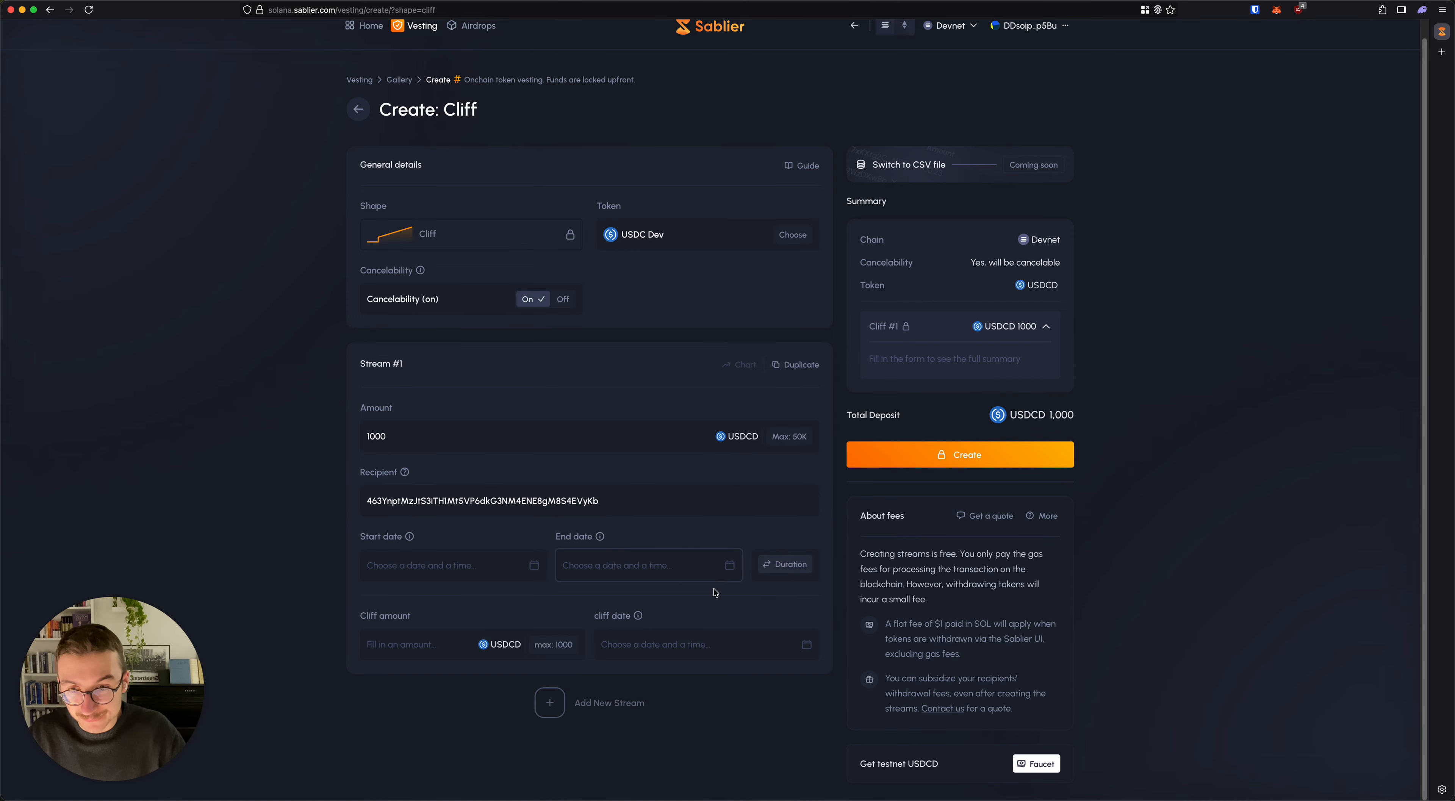
pyautogui.click(426, 569)
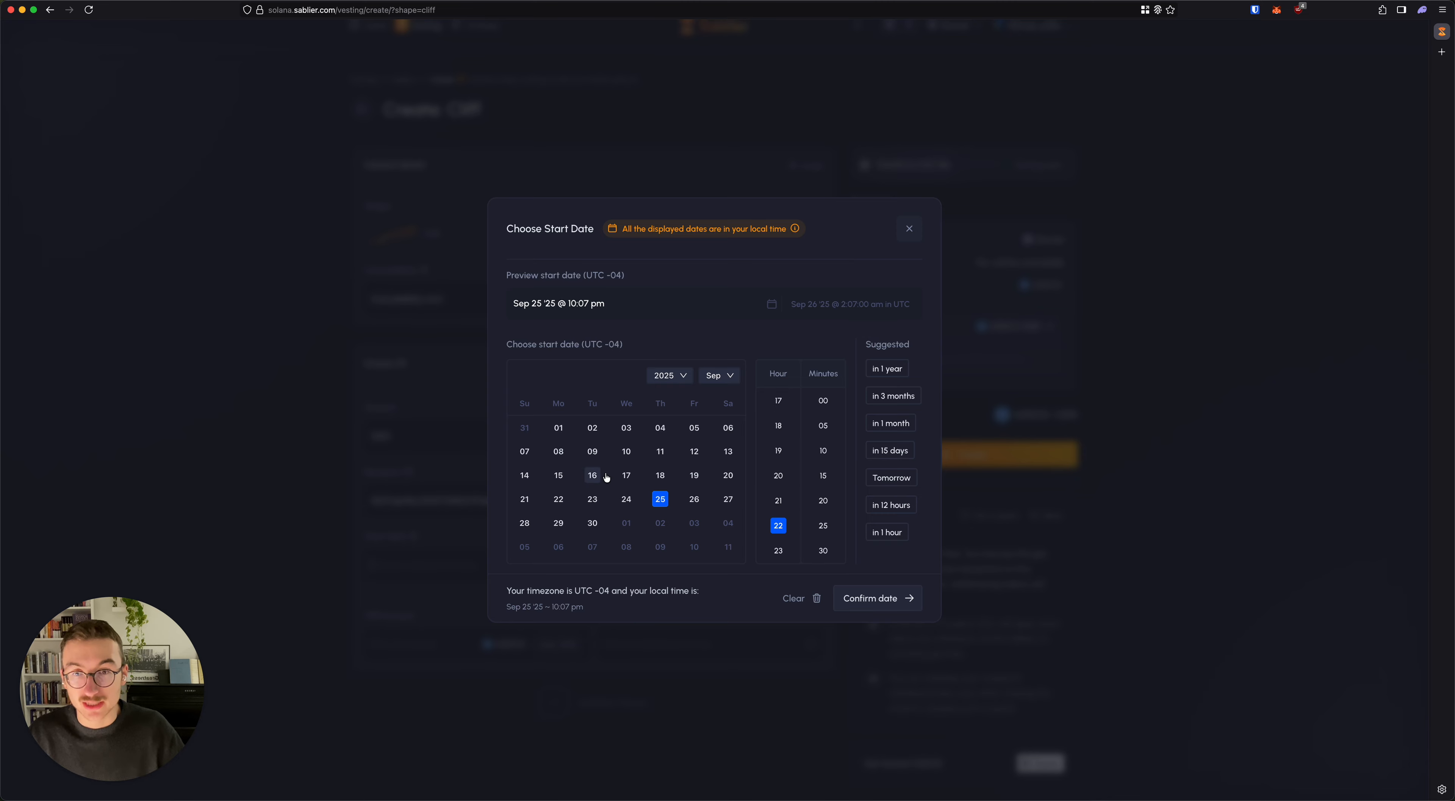
pyautogui.click(593, 451)
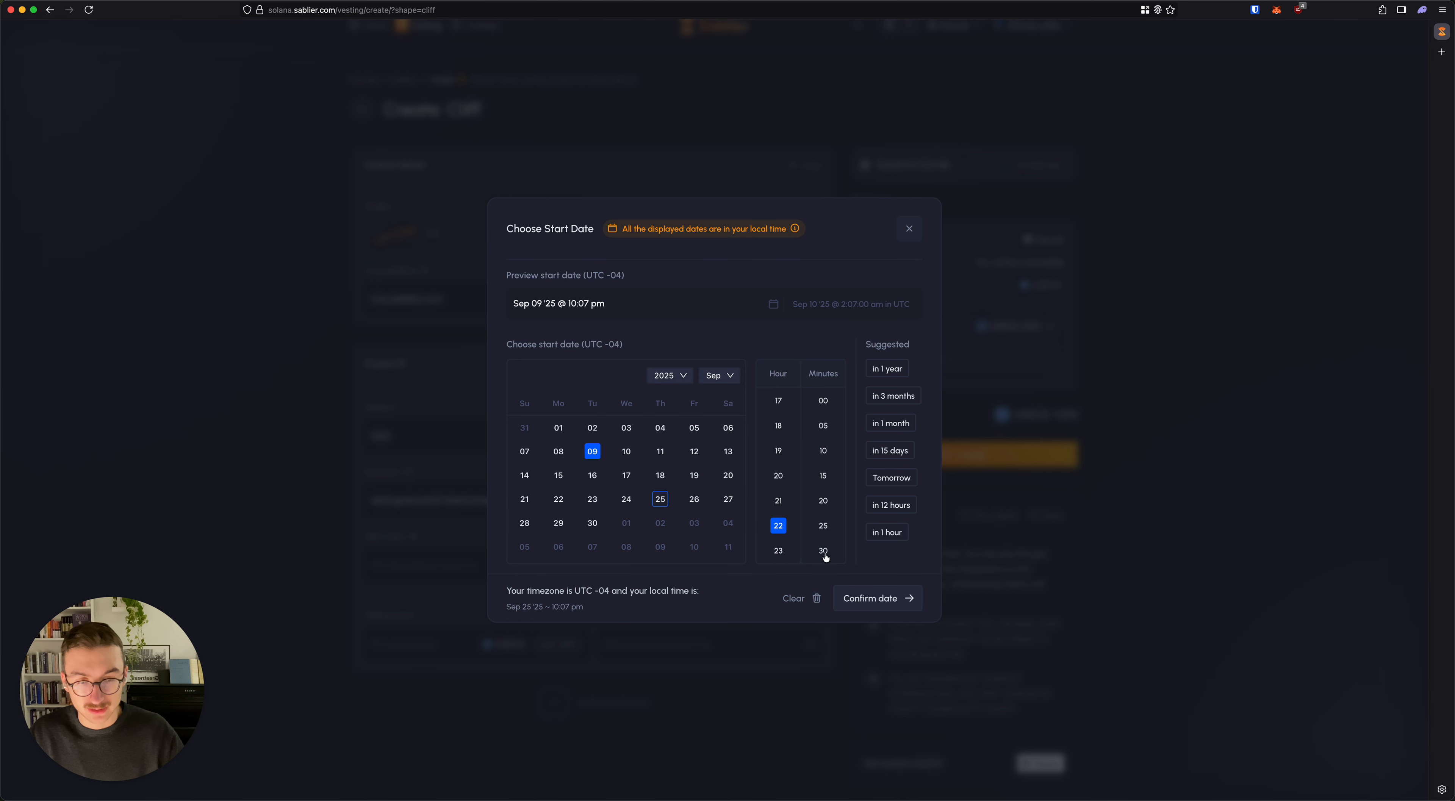
pyautogui.click(861, 590)
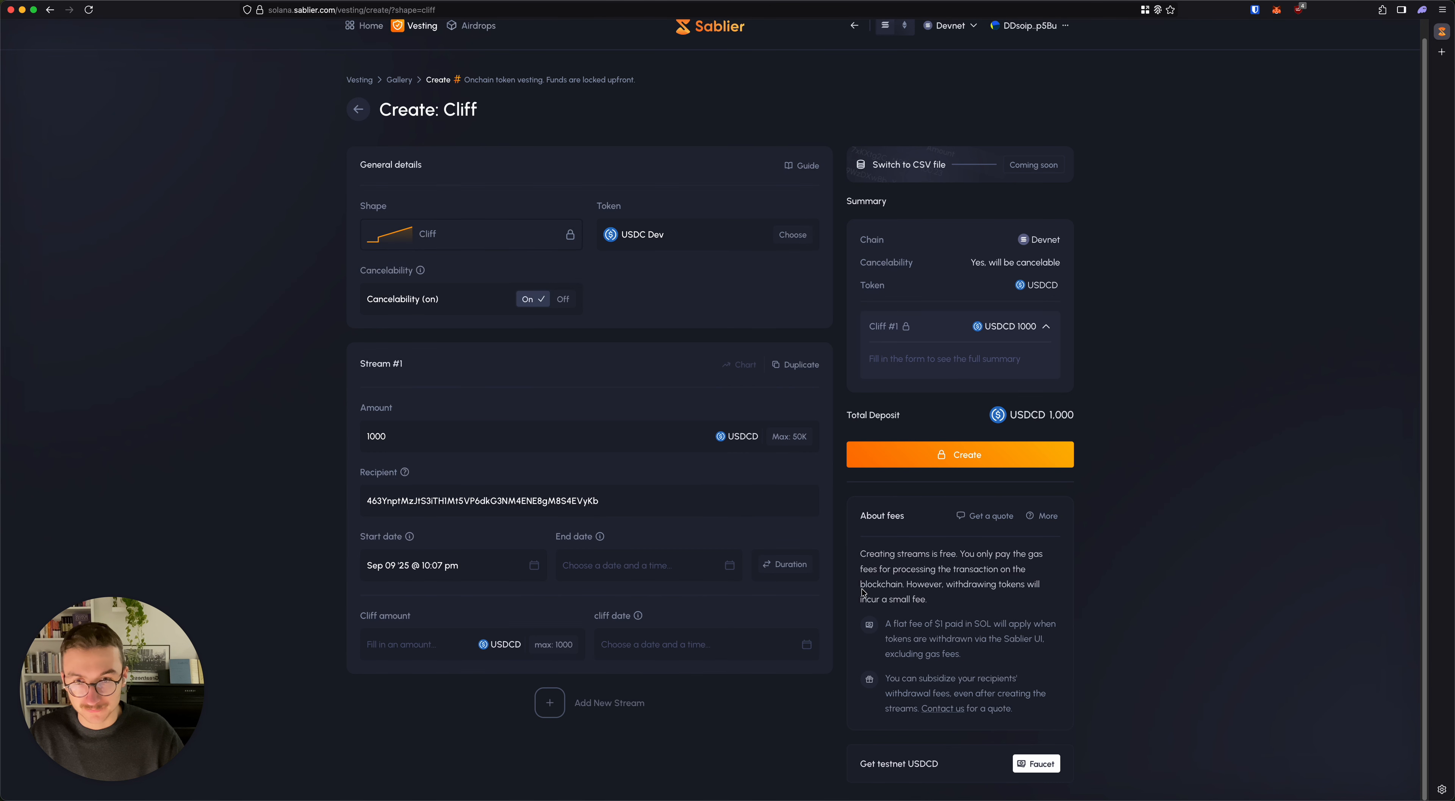
pyautogui.click(621, 570)
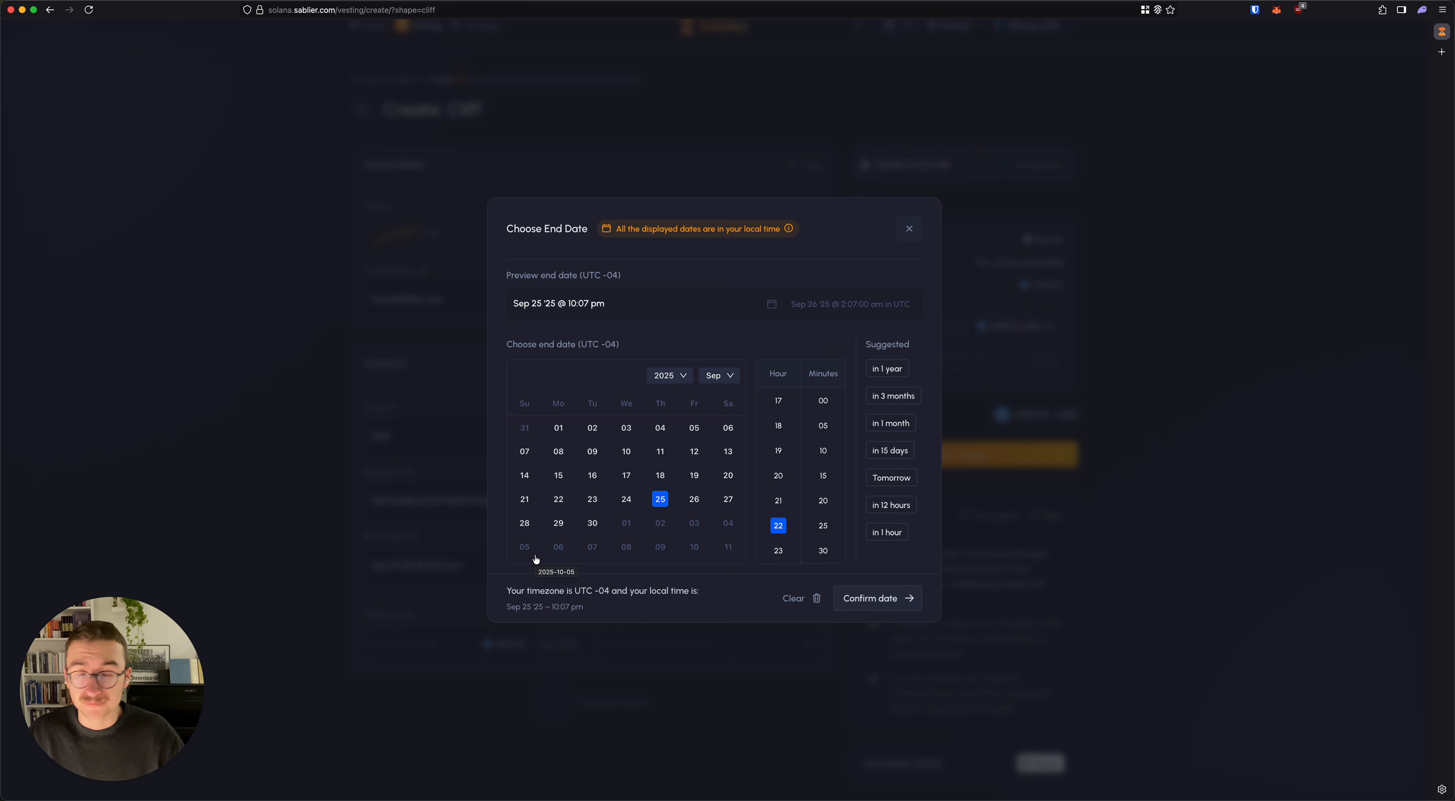
pyautogui.click(592, 523)
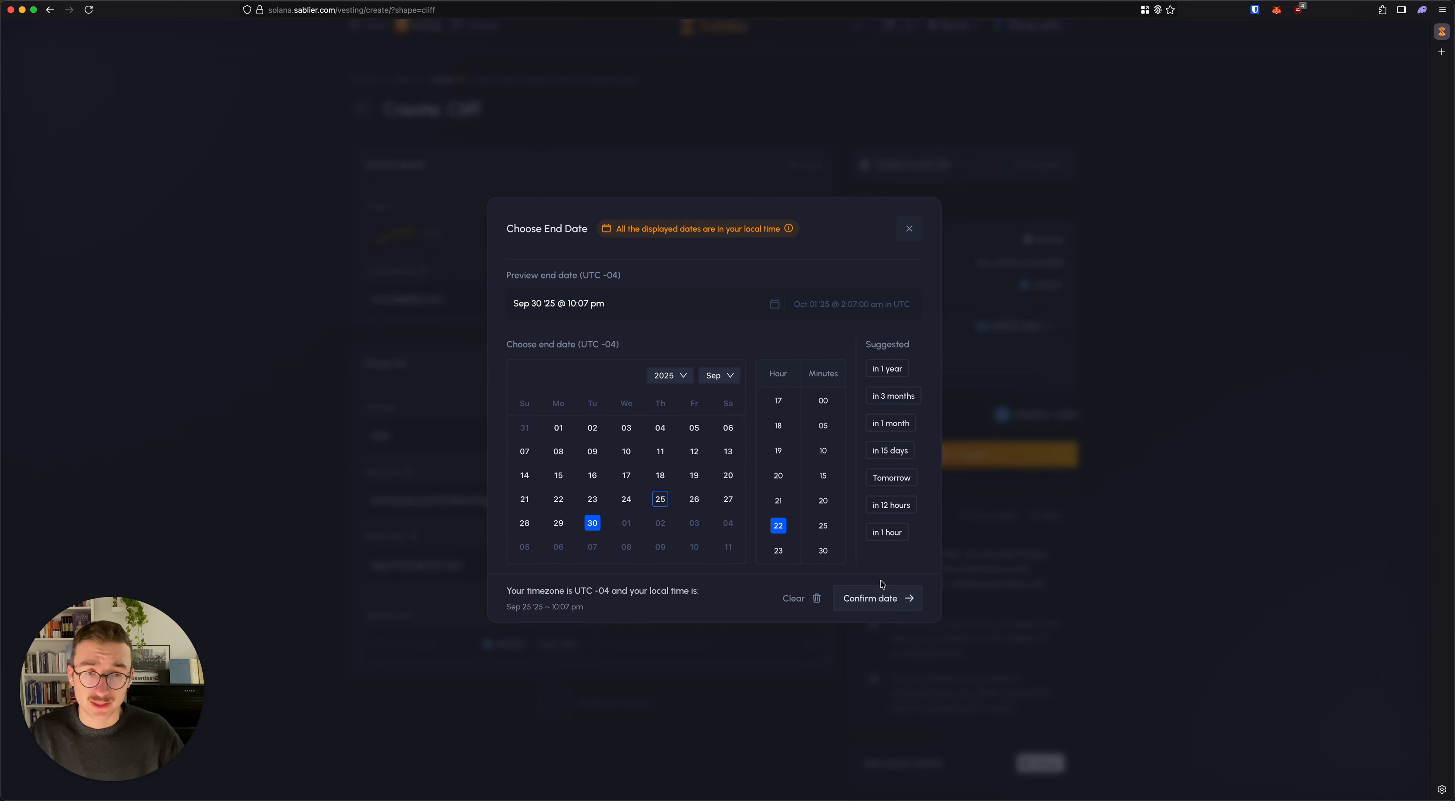
pyautogui.click(877, 598)
# Step: Set Stream #1's cliff amount to 50 USDCD and its cliff date to Sep 23 '25 at 10:08 pm
pyautogui.scroll(-1, 509, 480)
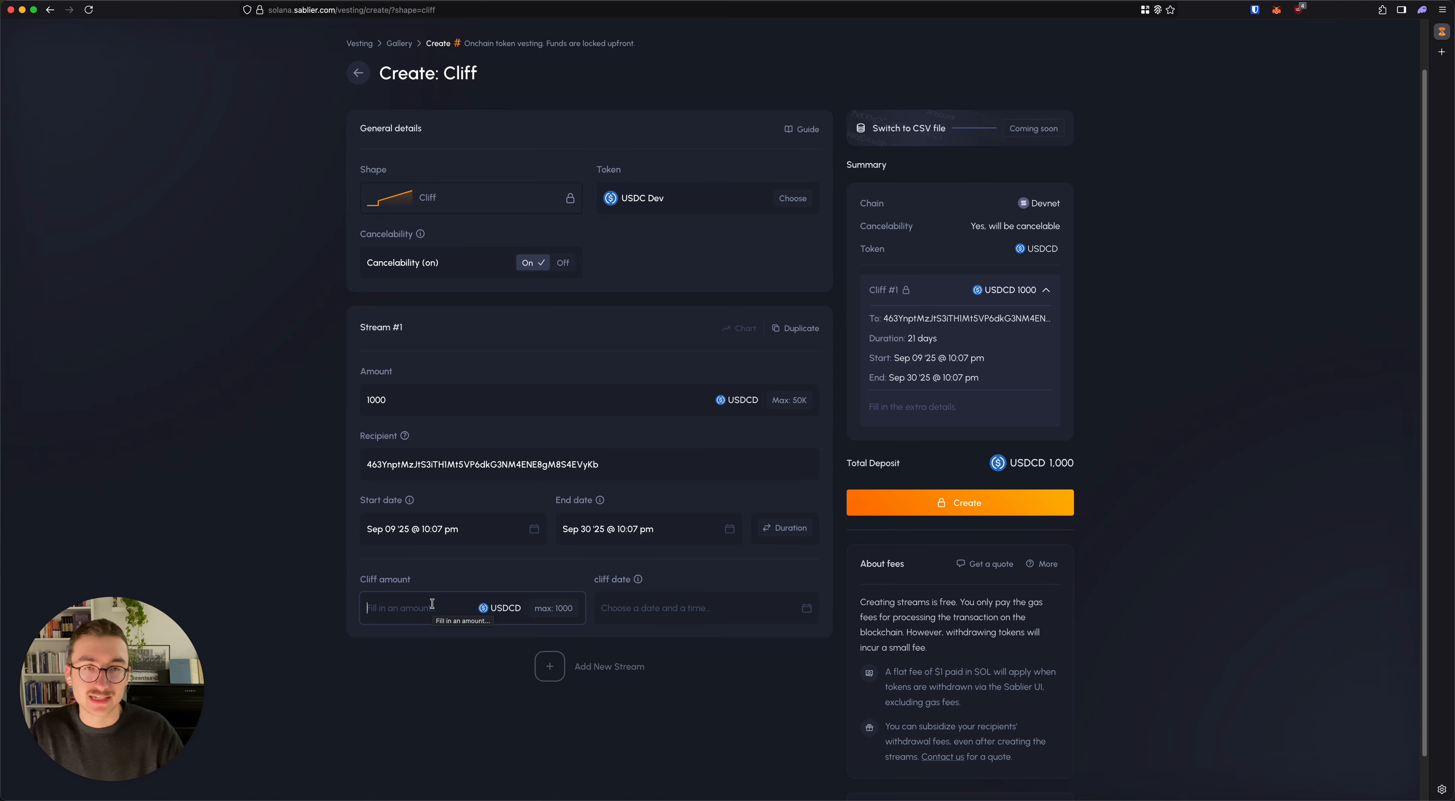
pyautogui.write('50')
pyautogui.click(282, 519)
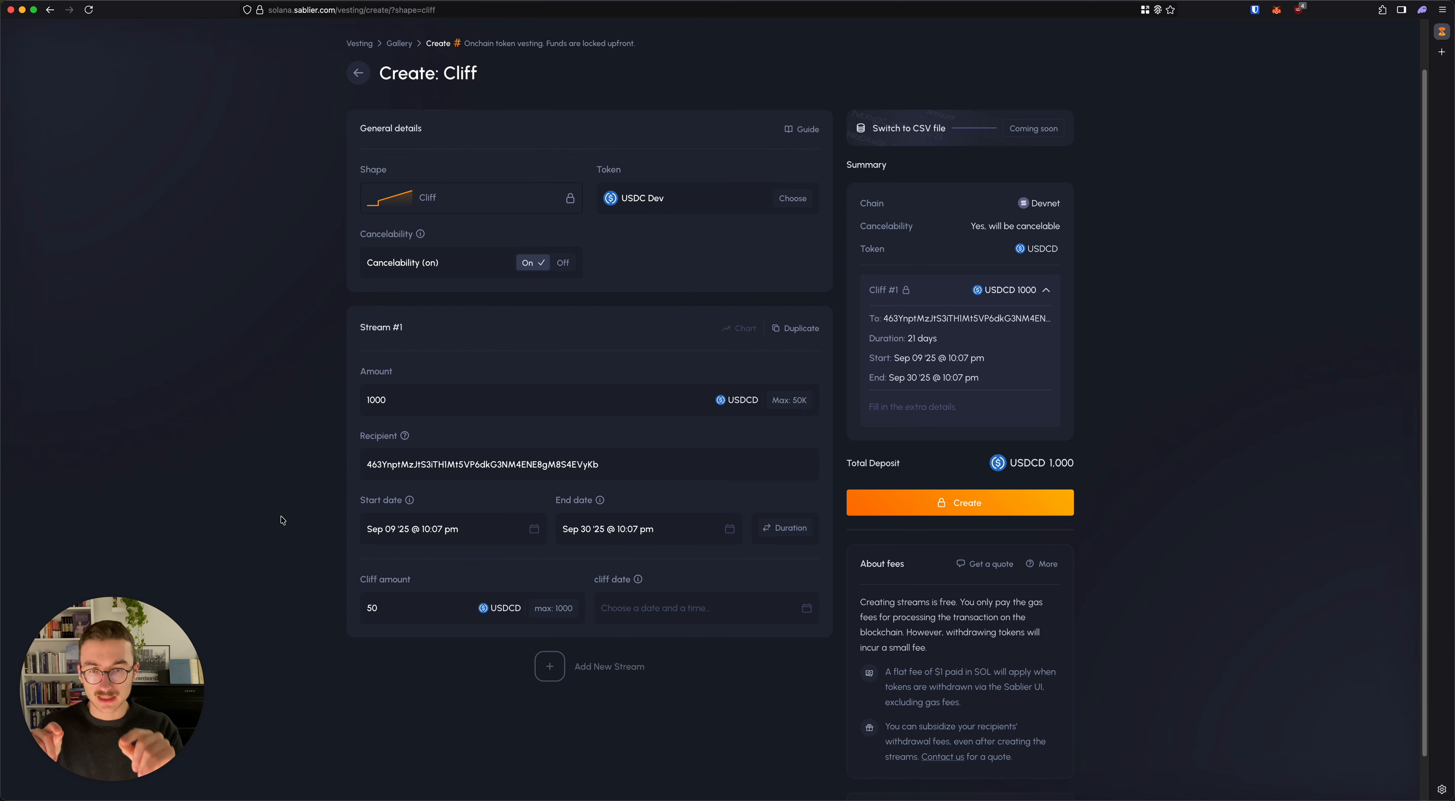
pyautogui.click(688, 609)
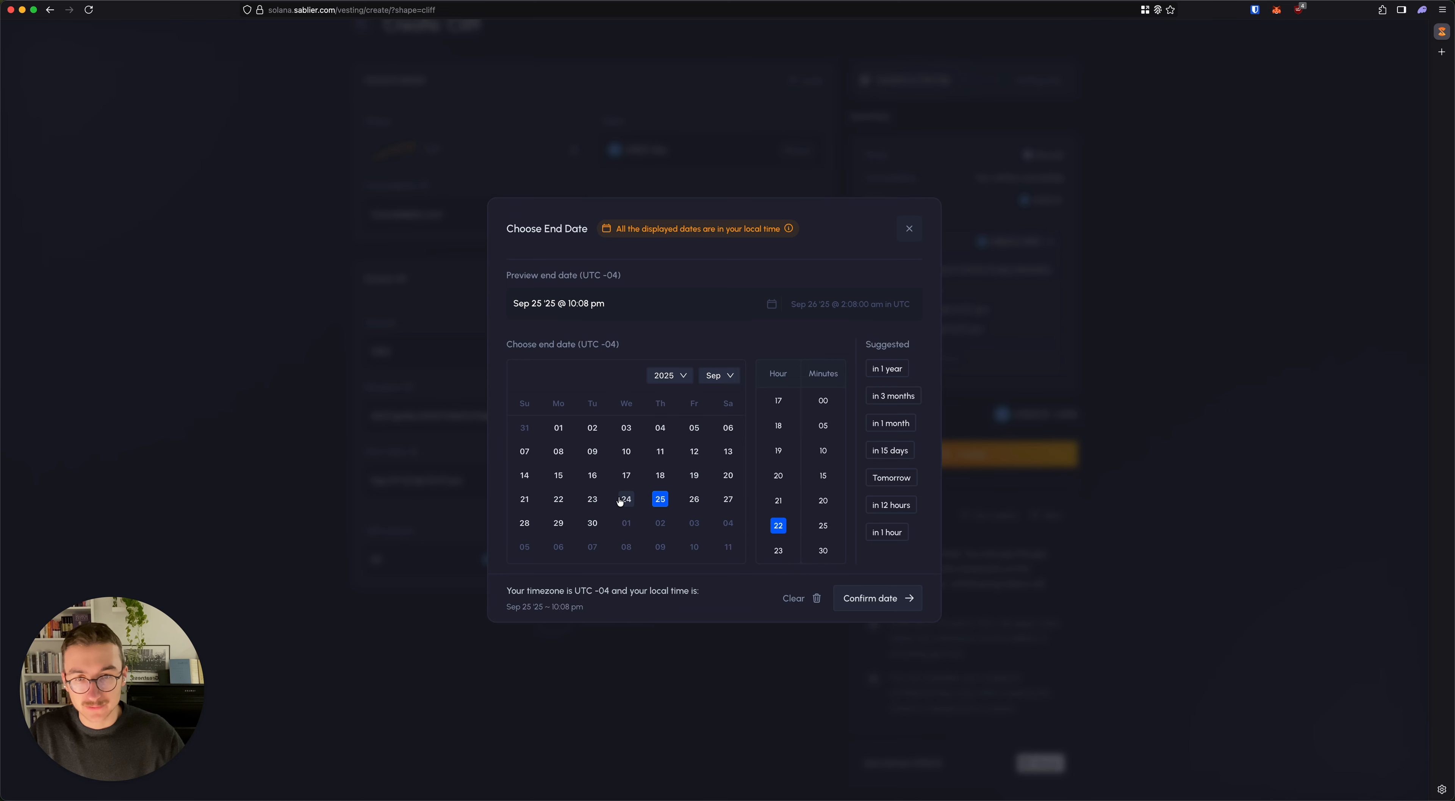
pyautogui.click(593, 500)
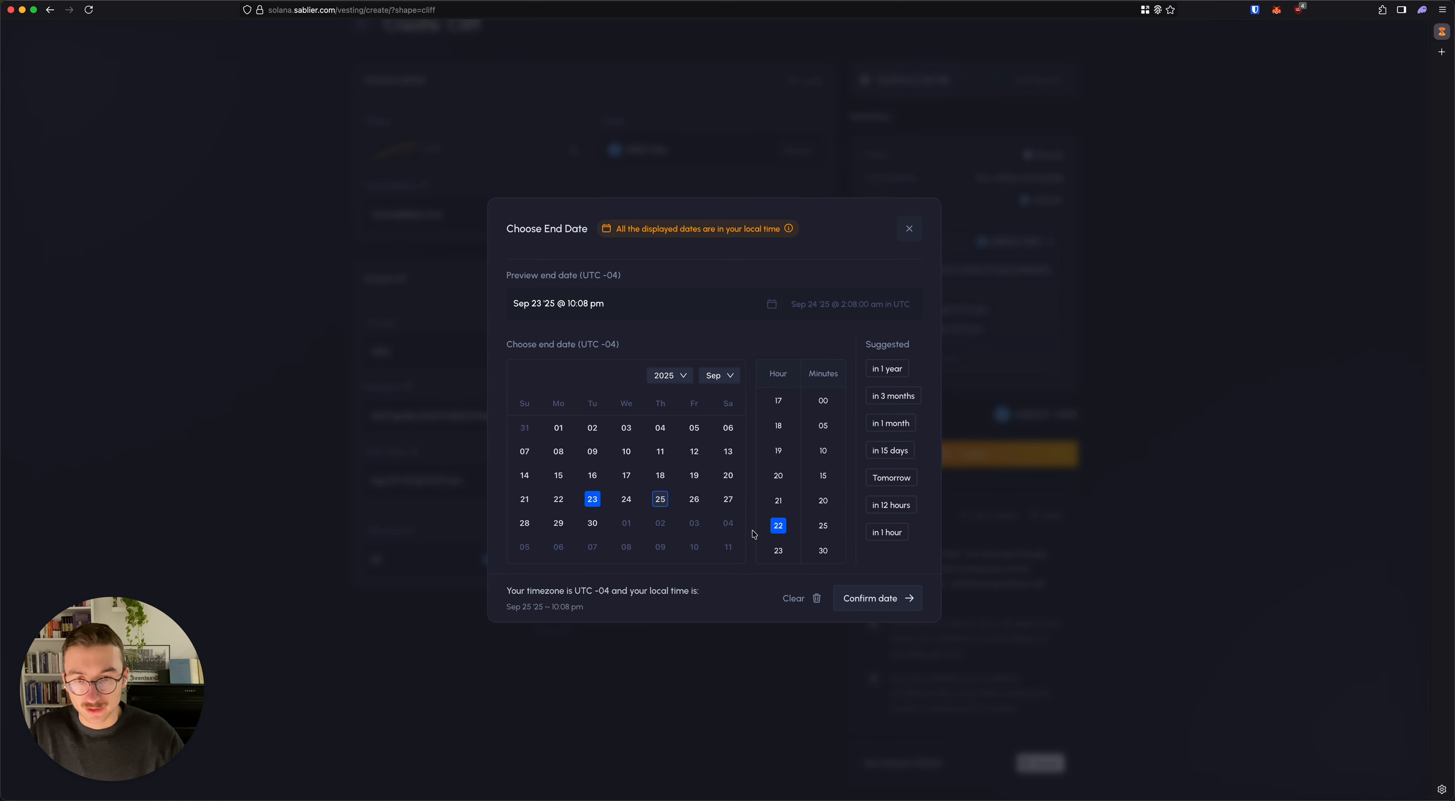
pyautogui.click(854, 598)
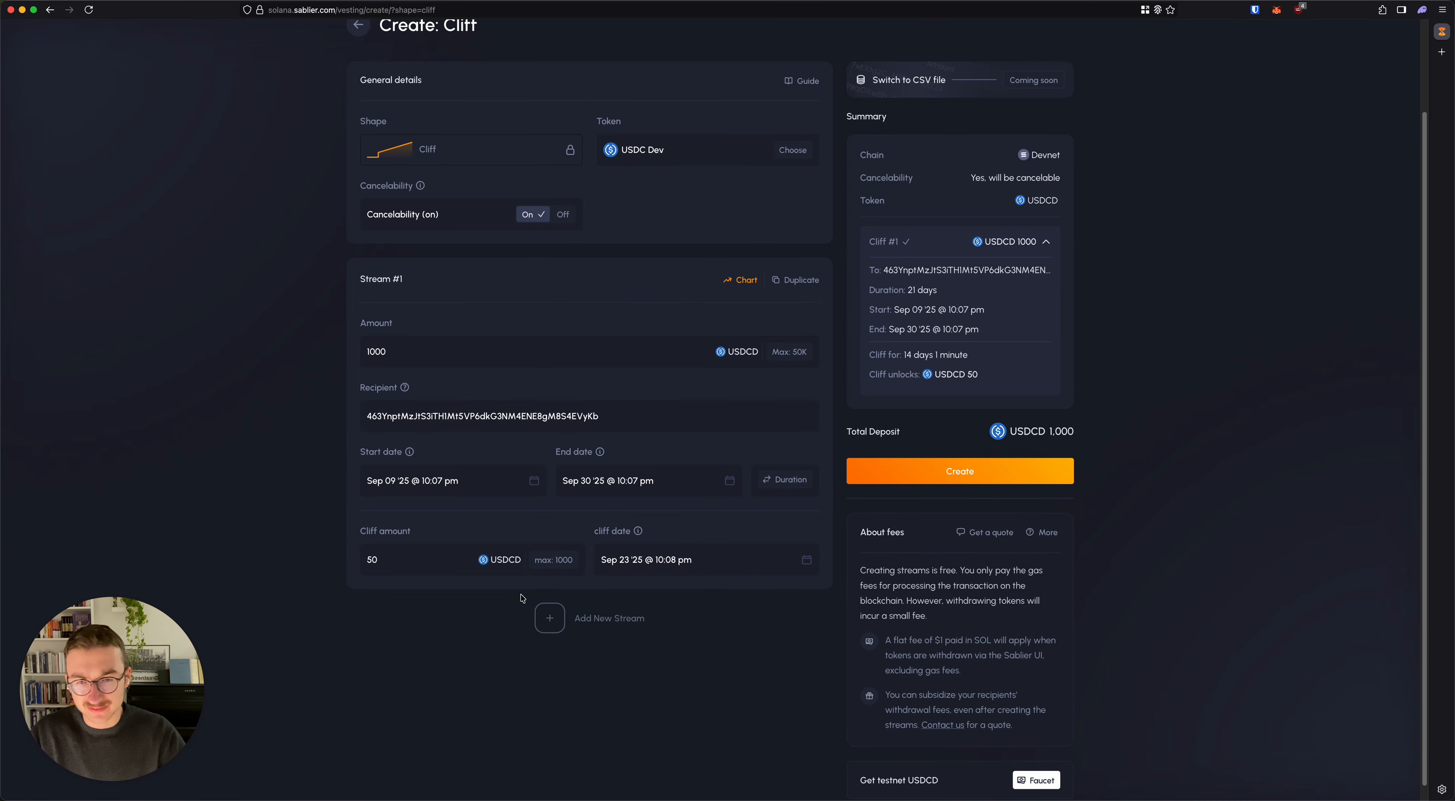
# Step: Add a second stream to the form and remove it again
pyautogui.click(563, 622)
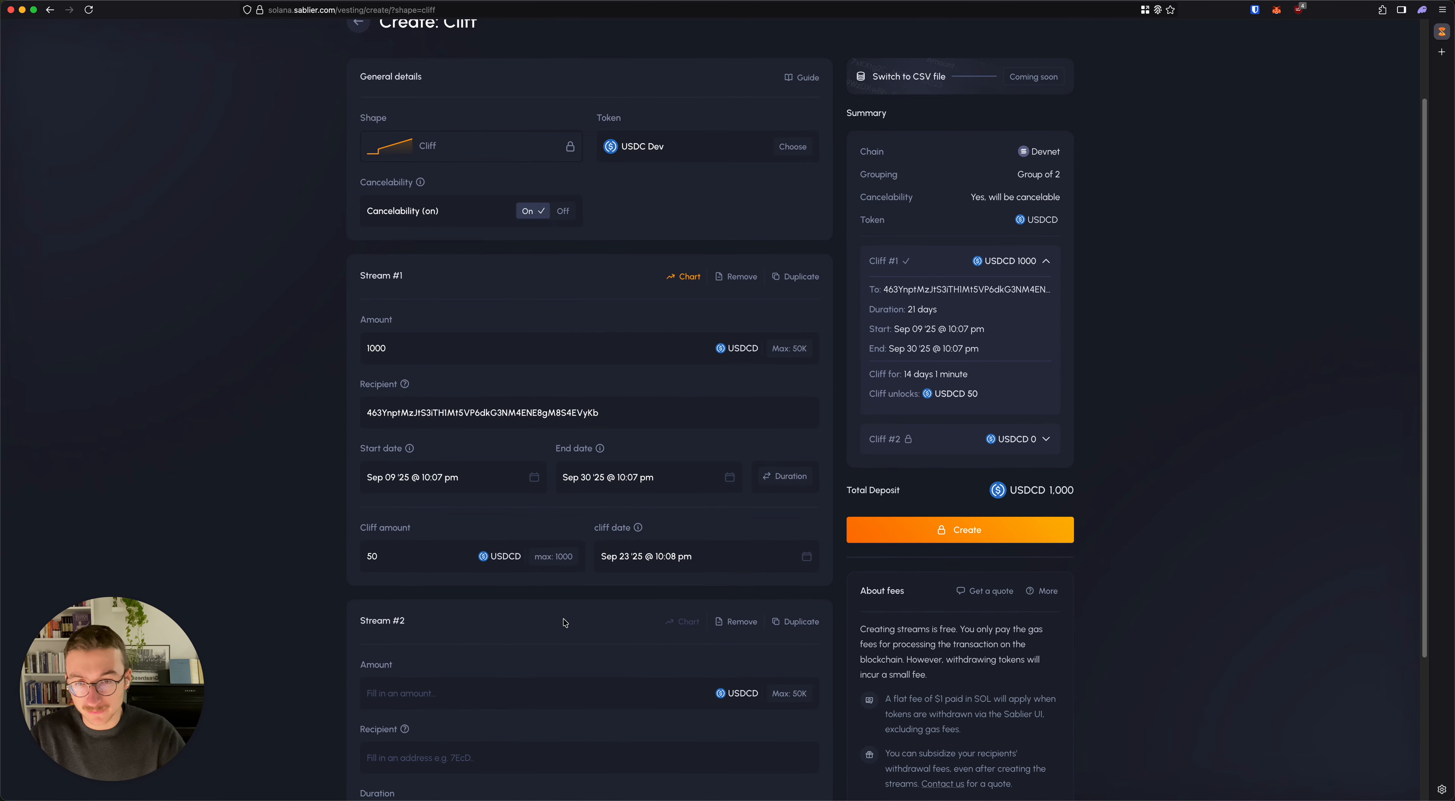
pyautogui.scroll(-3, 565, 623)
pyautogui.click(743, 462)
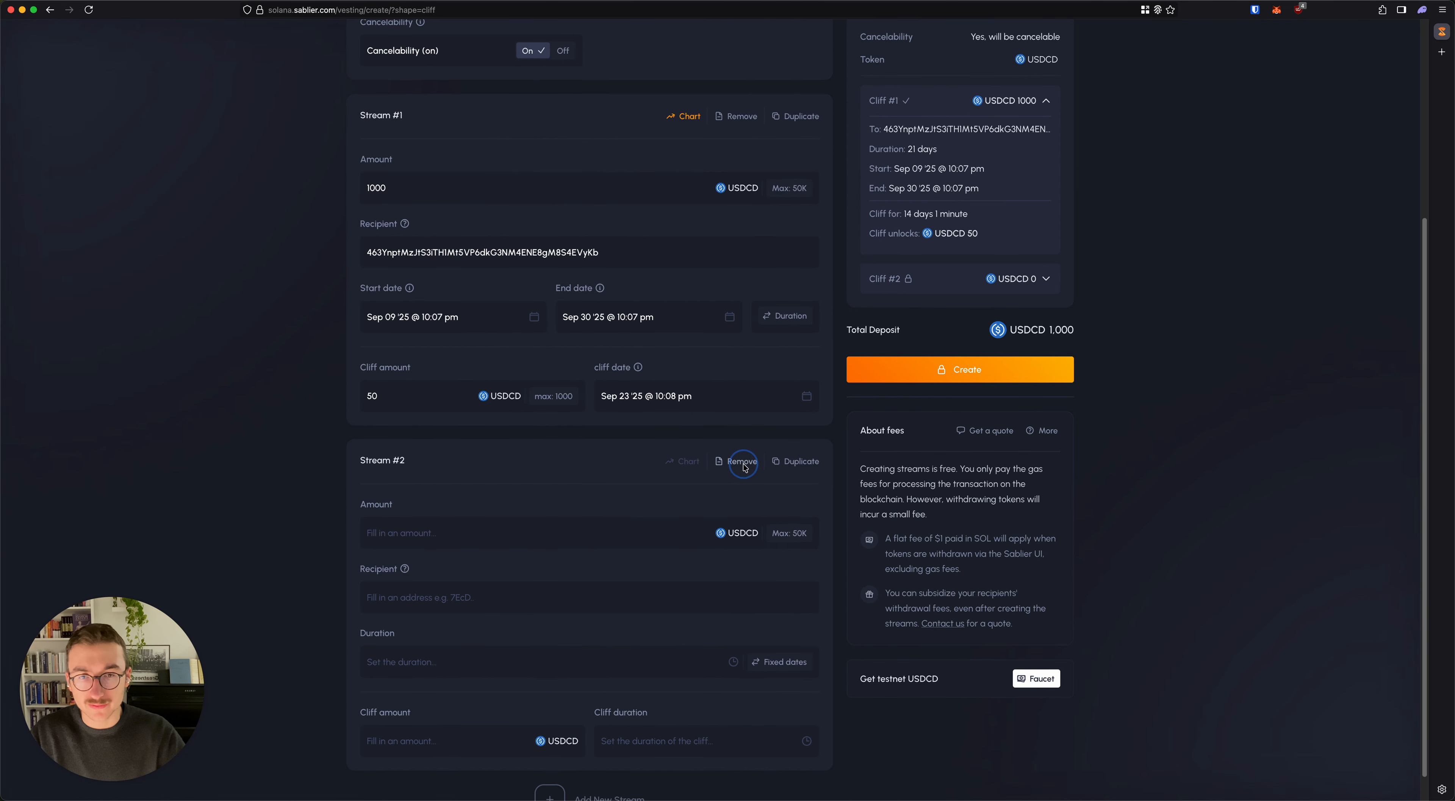
# Step: Duplicate Stream #1 and remove the copy from the form
pyautogui.click(808, 385)
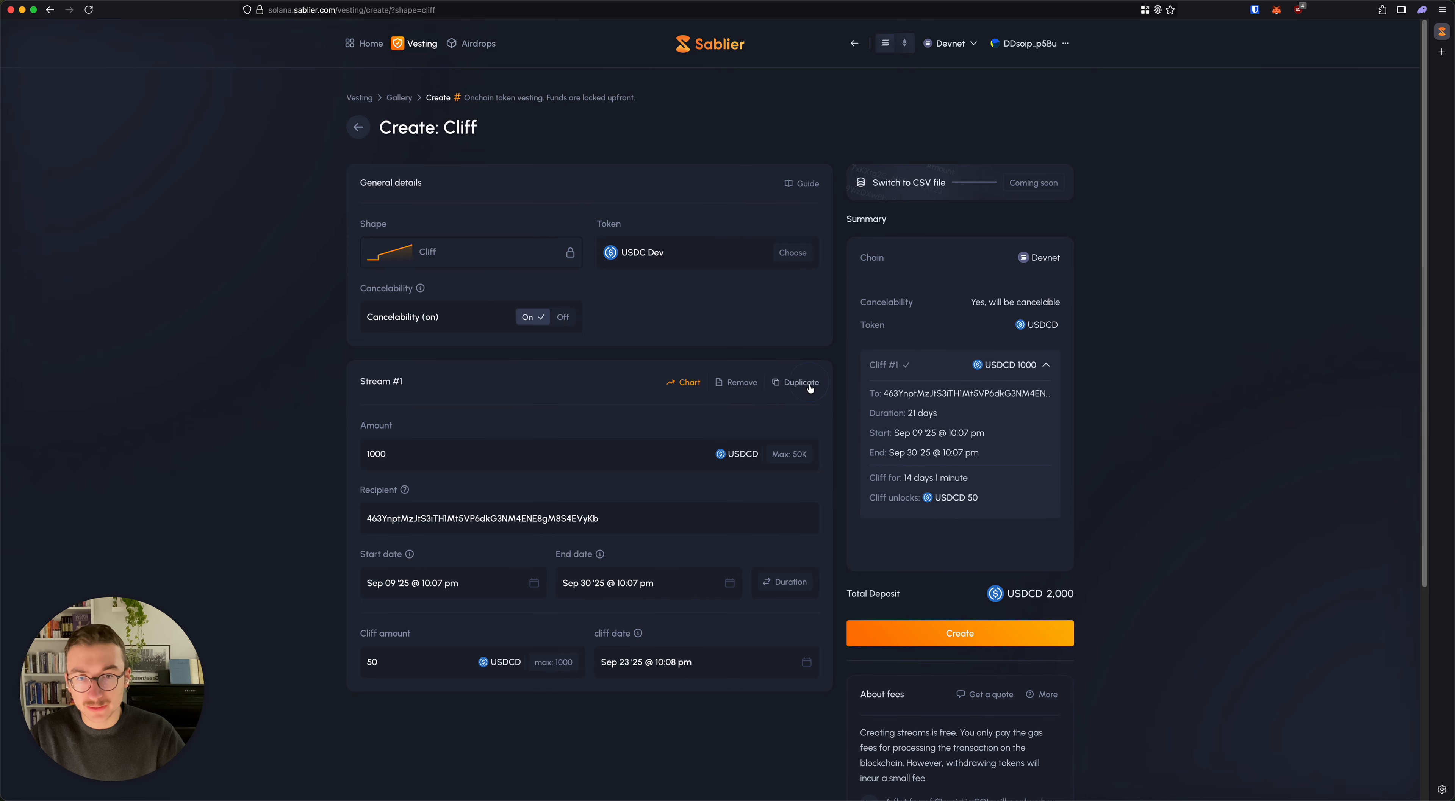
pyautogui.scroll(-5, 810, 396)
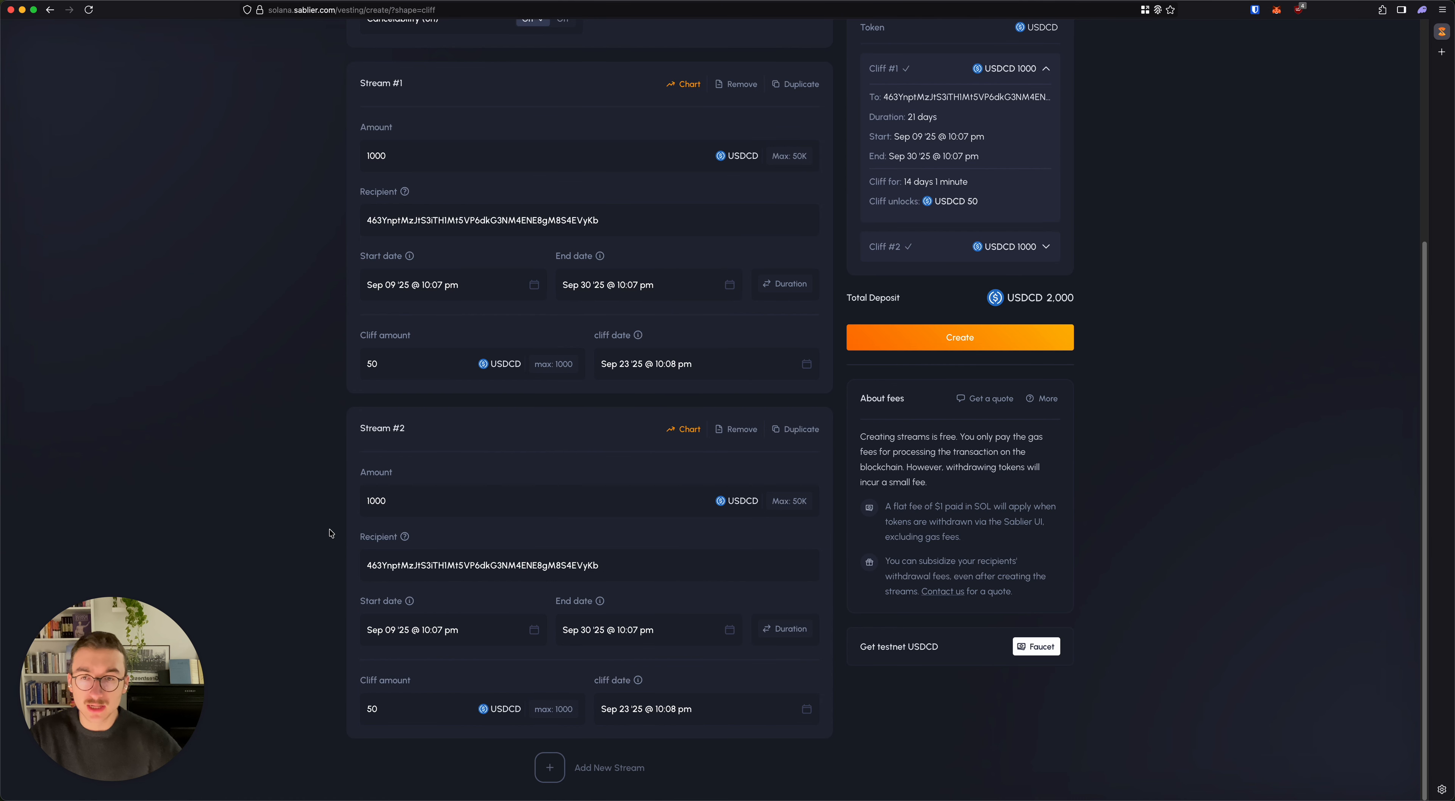
pyautogui.click(452, 566)
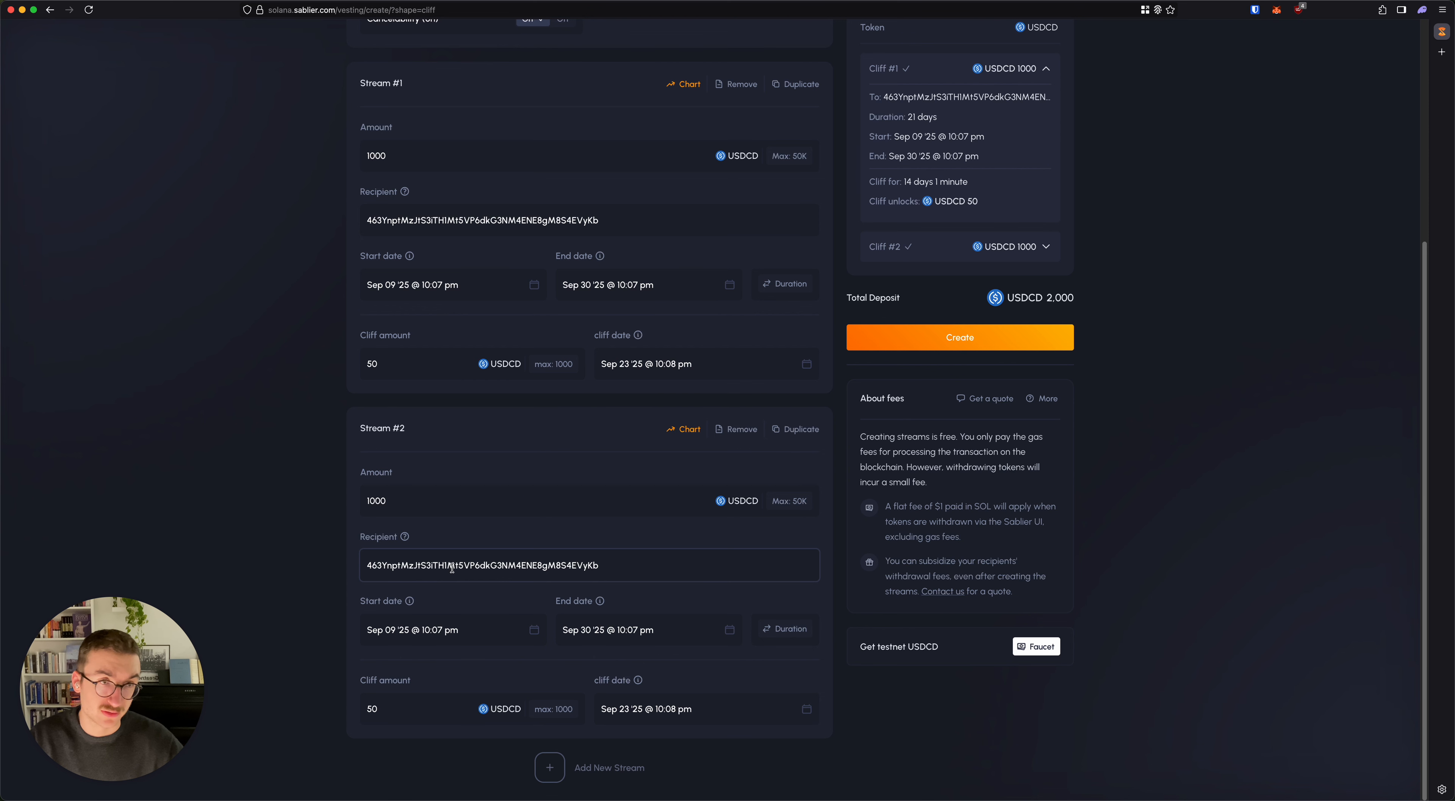
pyautogui.click(725, 430)
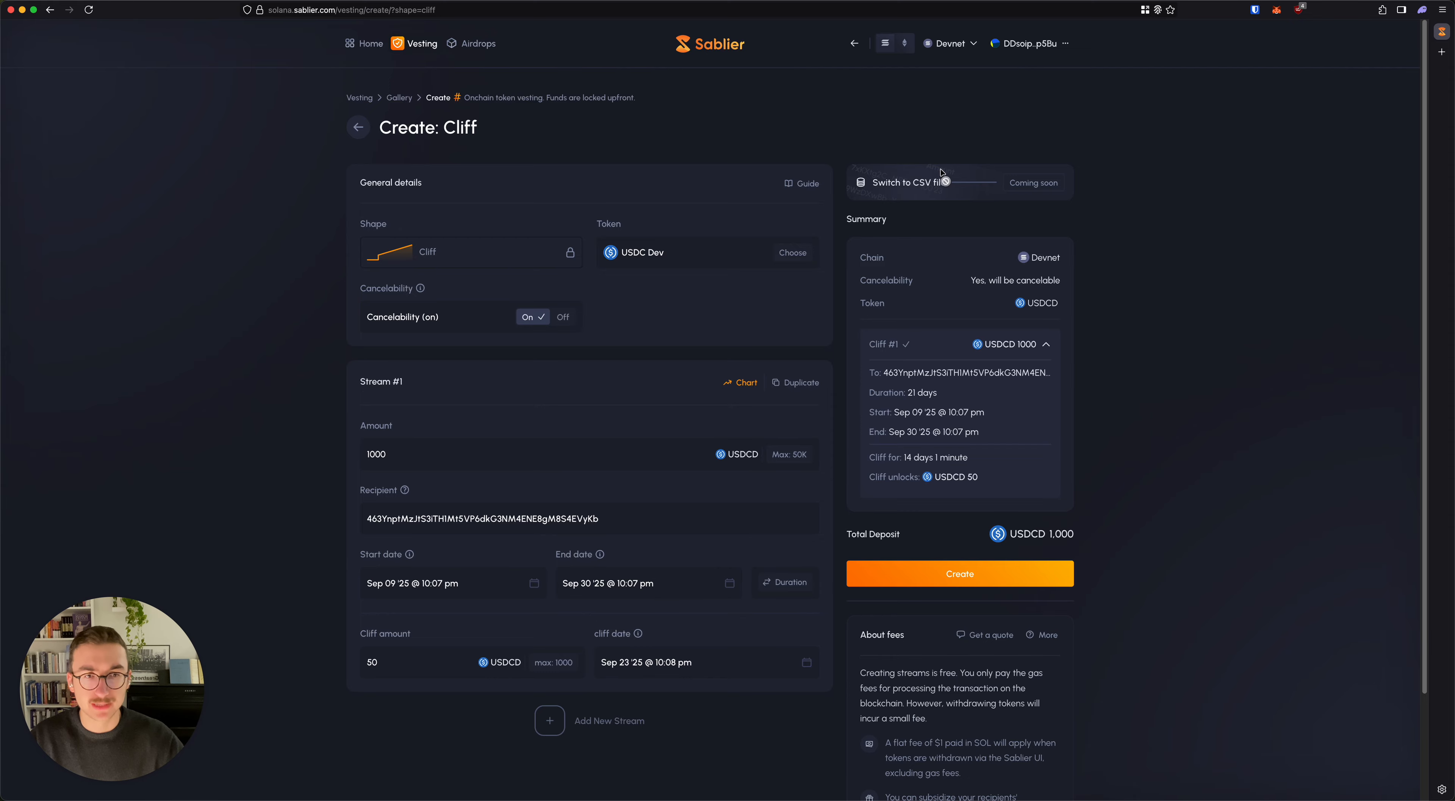
# Step: Create the Cliff stream of 1000 USDCD and approve its transaction in the Phantom wallet
pyautogui.scroll(-2, 886, 198)
pyautogui.scroll(2, 854, 376)
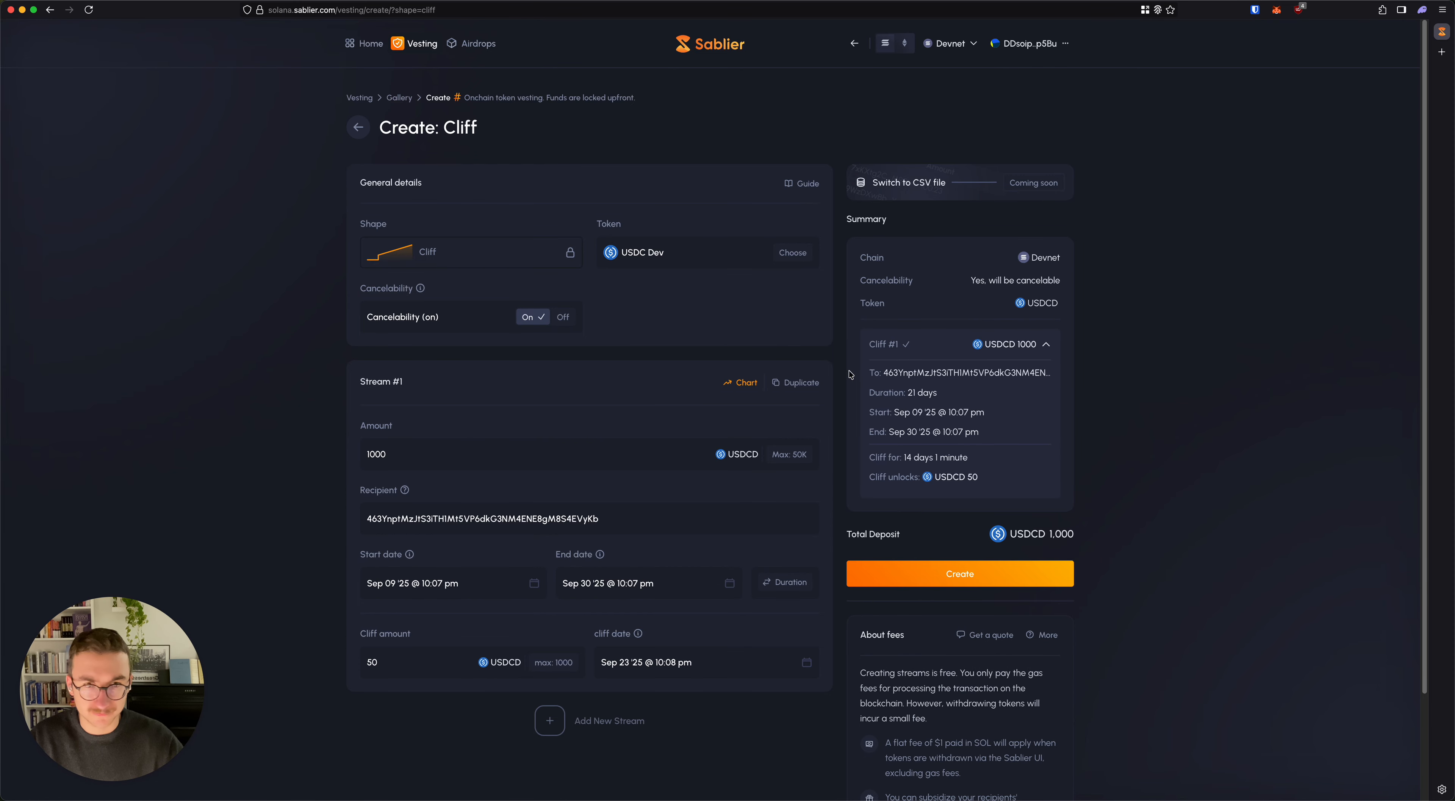
pyautogui.click(959, 577)
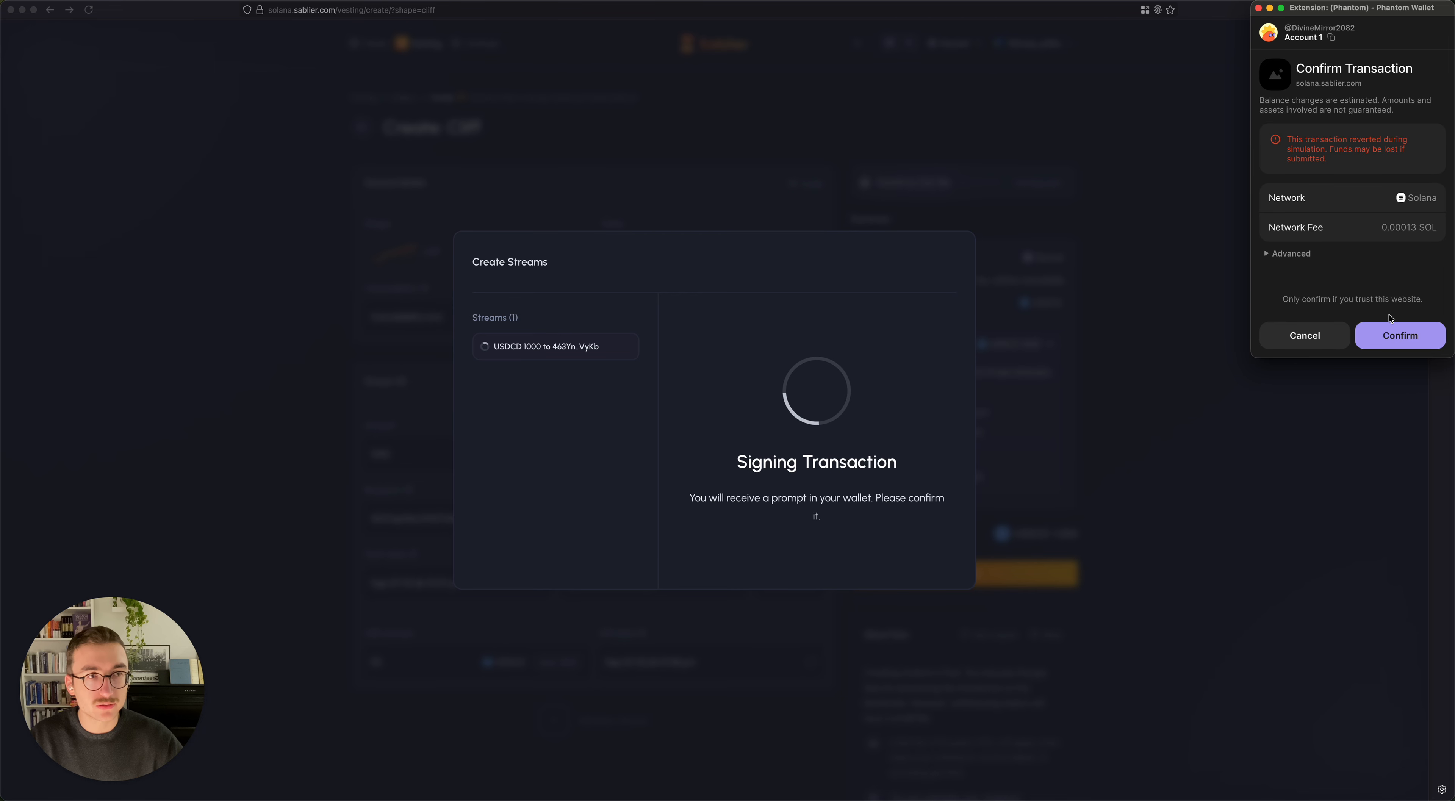
pyautogui.click(1405, 337)
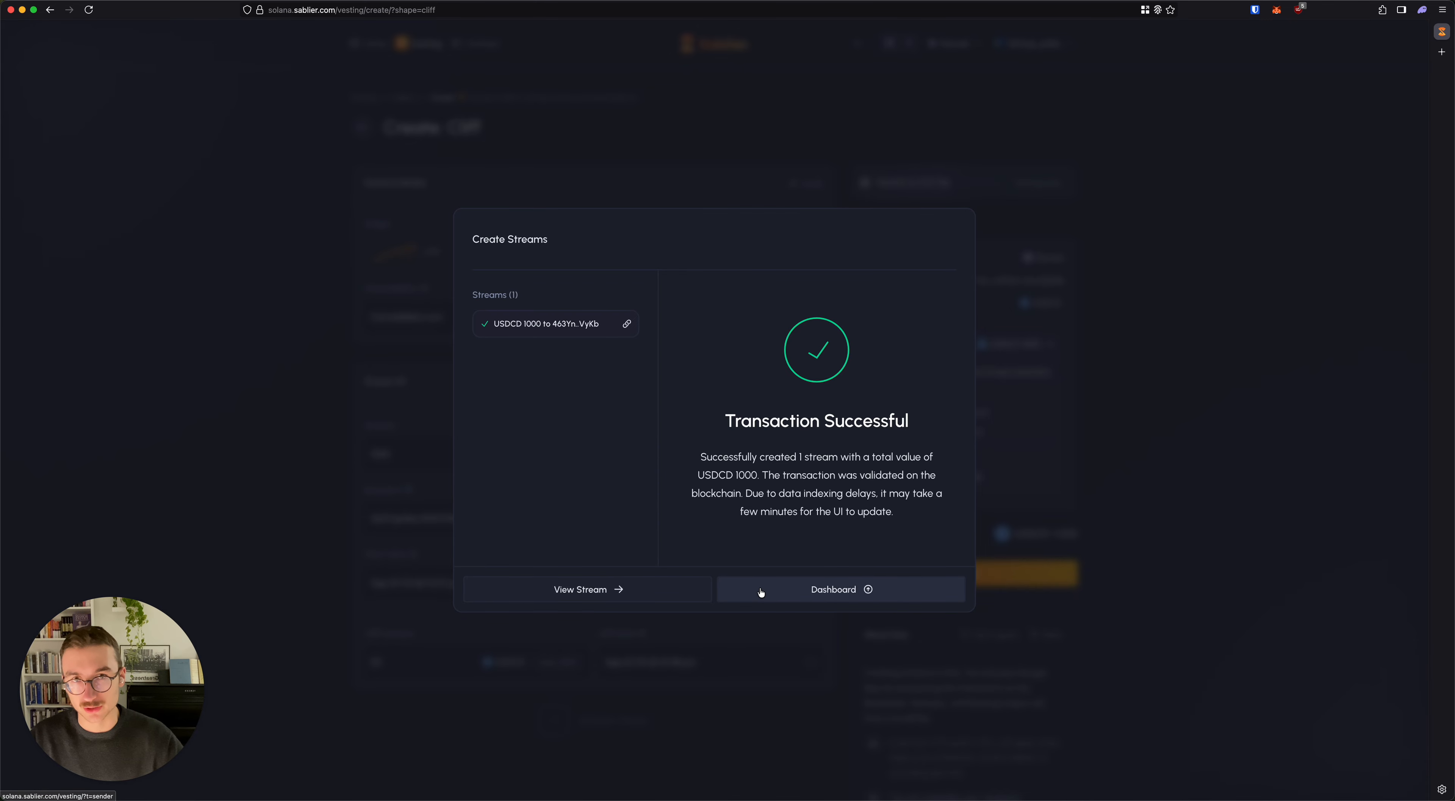
# Step: Go to the sender dashboard, return to the Sablier overview, and open Vesting Streams from there
pyautogui.click(816, 591)
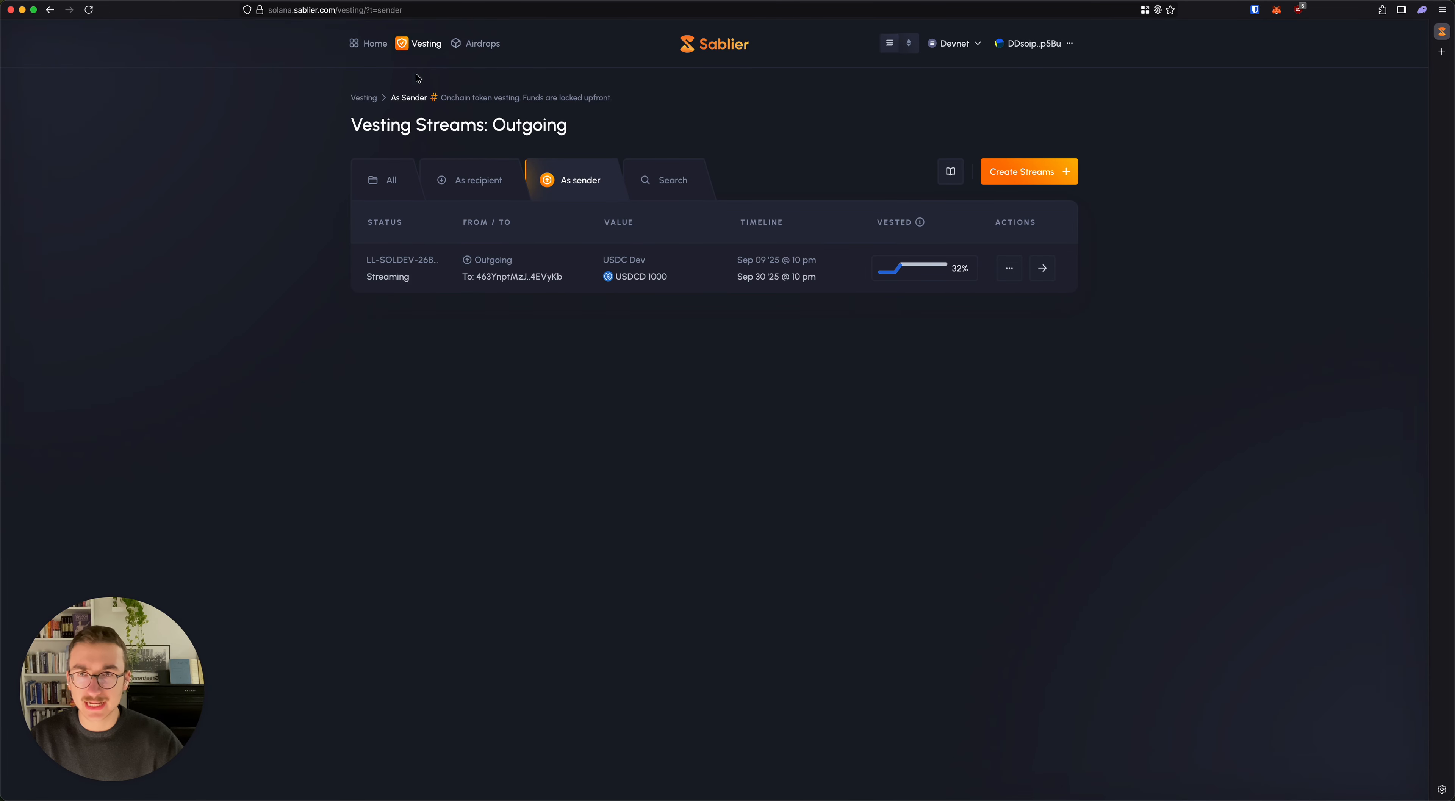
pyautogui.click(373, 44)
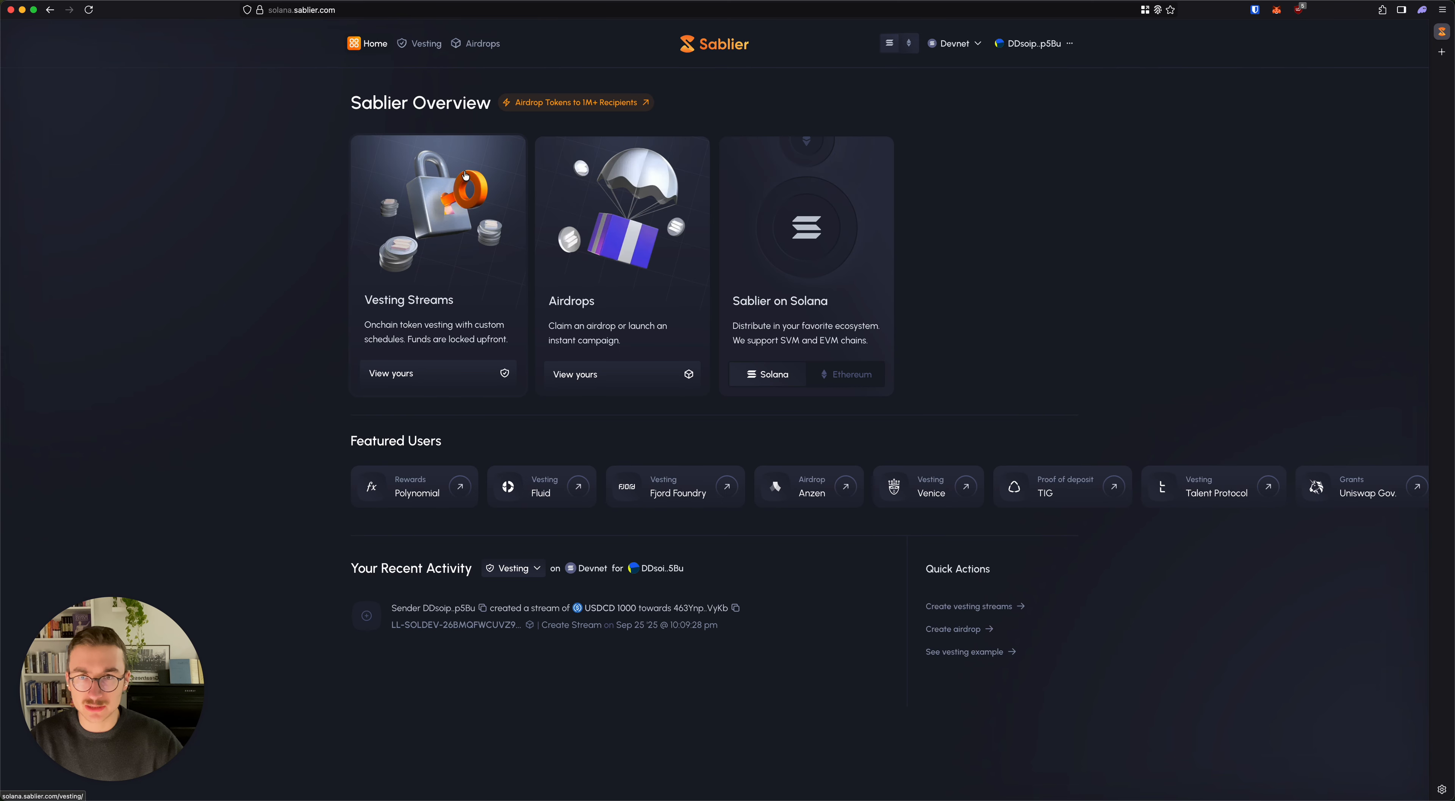
pyautogui.click(463, 154)
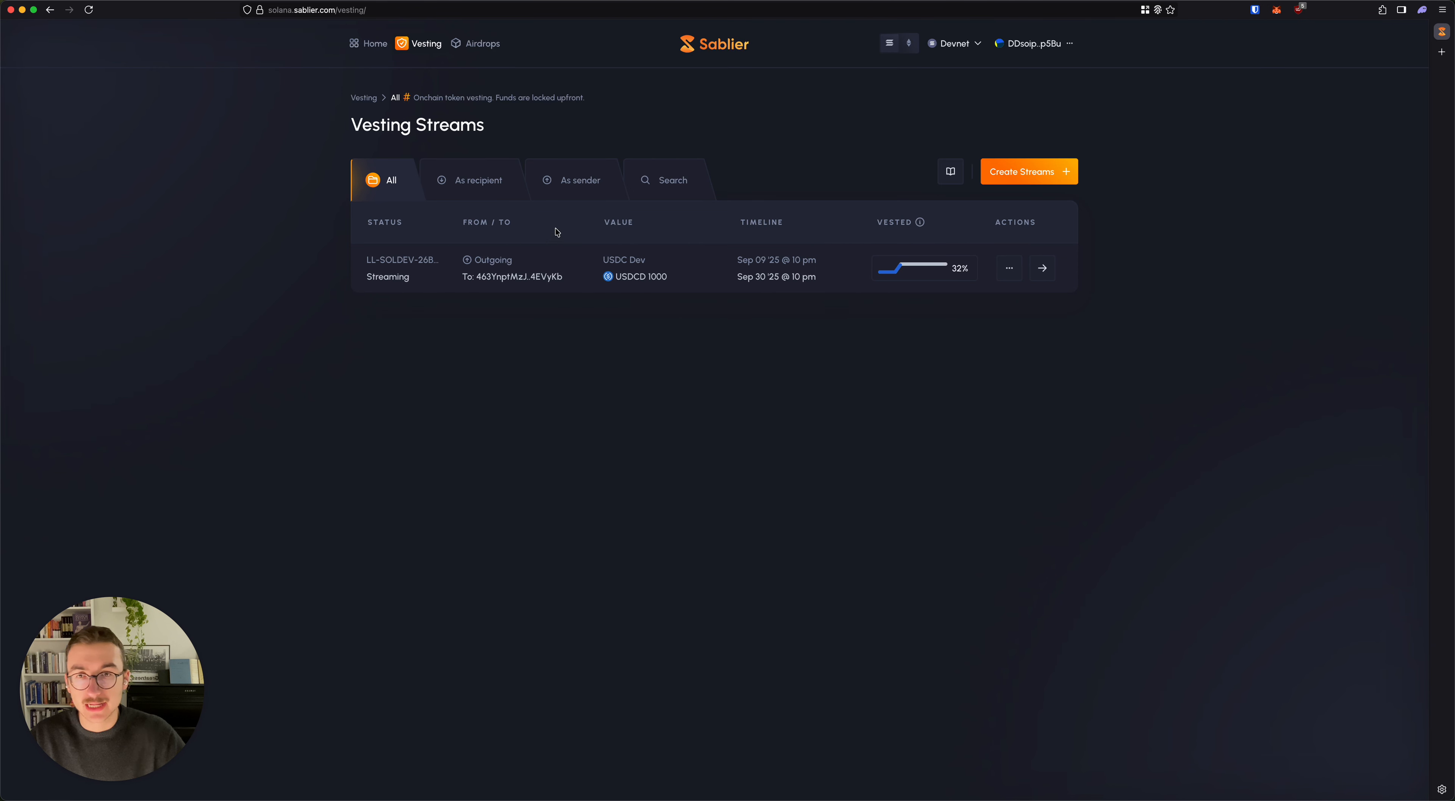
# Step: Look through the vesting streams as recipient and as sender, and inspect the stream search form without running a search
pyautogui.click(501, 185)
pyautogui.click(592, 181)
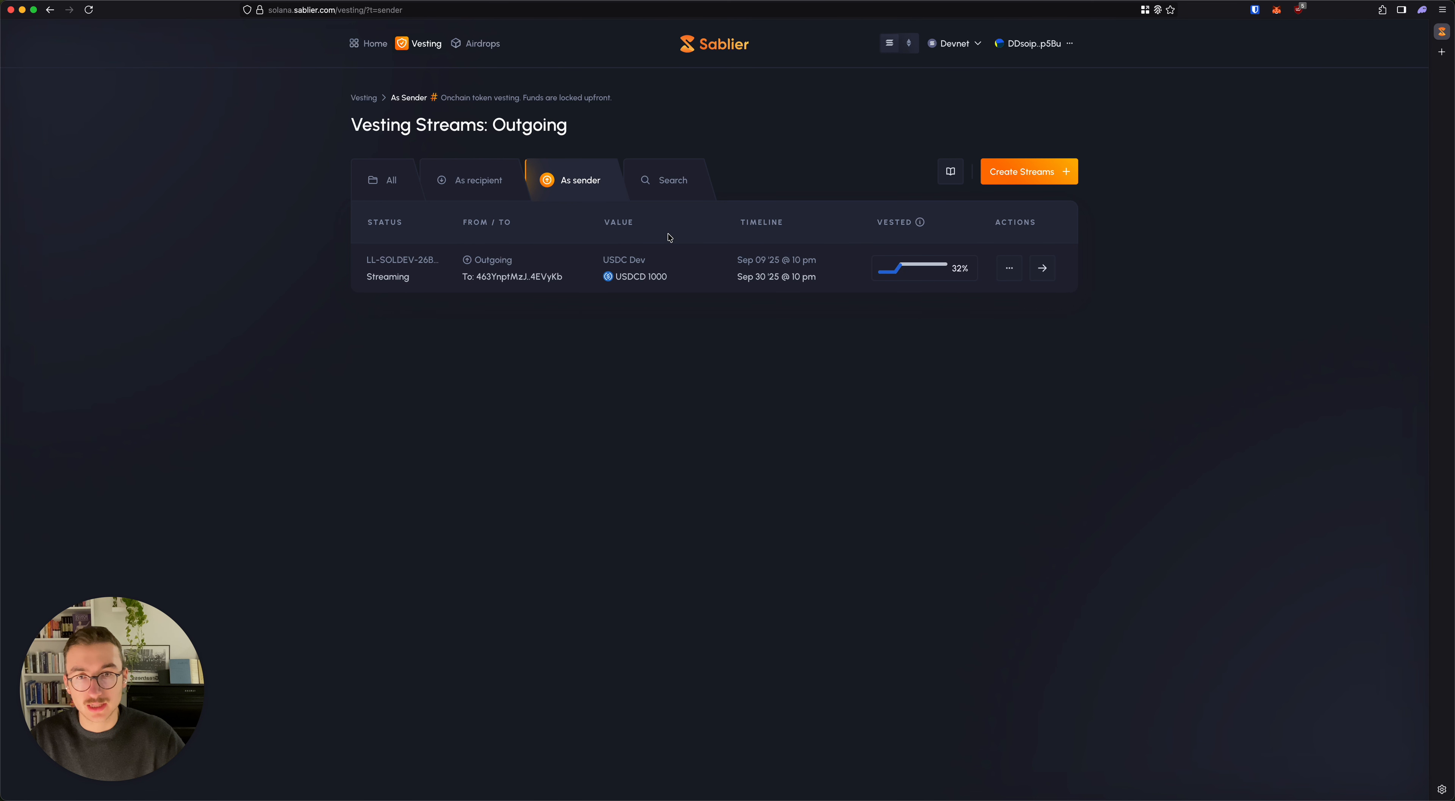
pyautogui.click(672, 188)
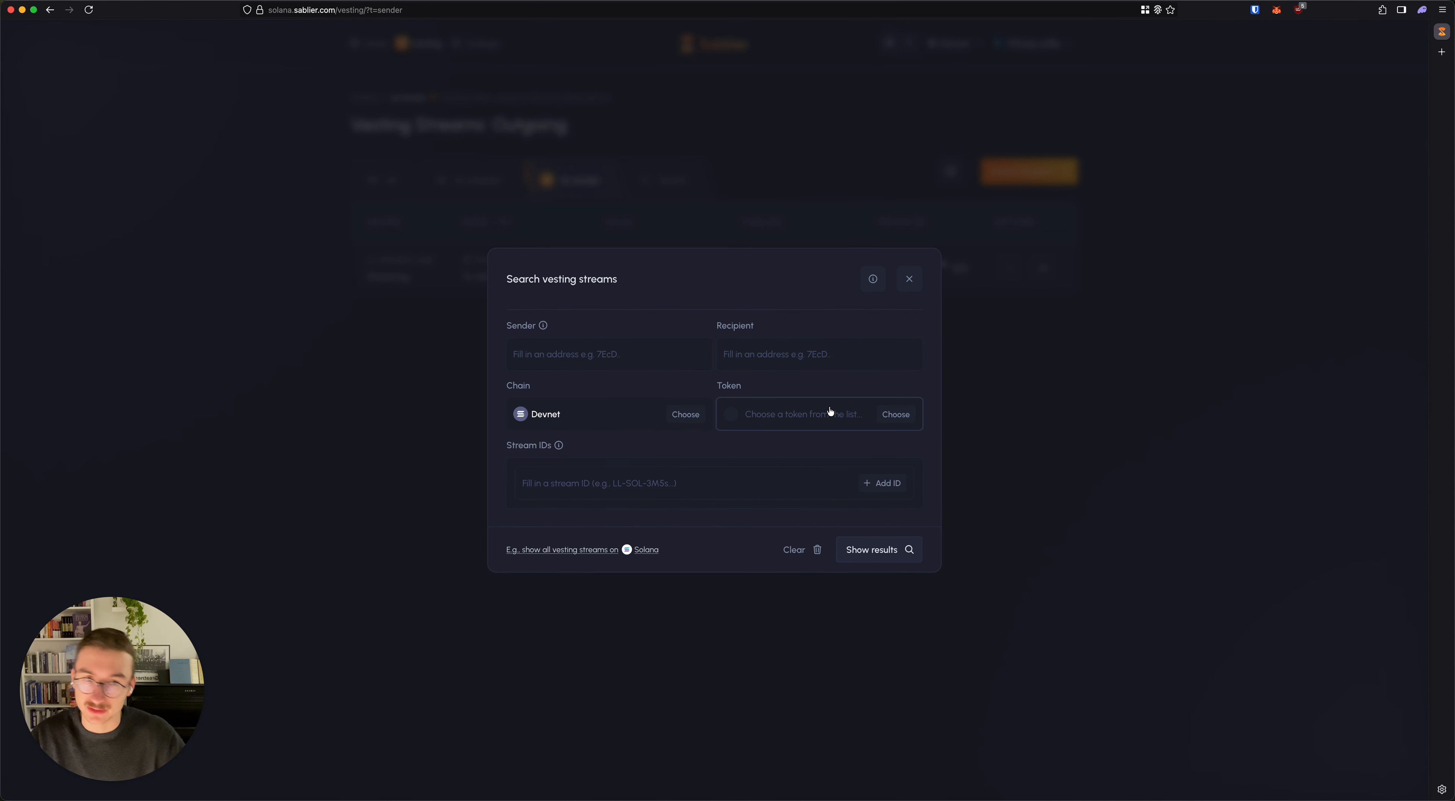
pyautogui.click(650, 175)
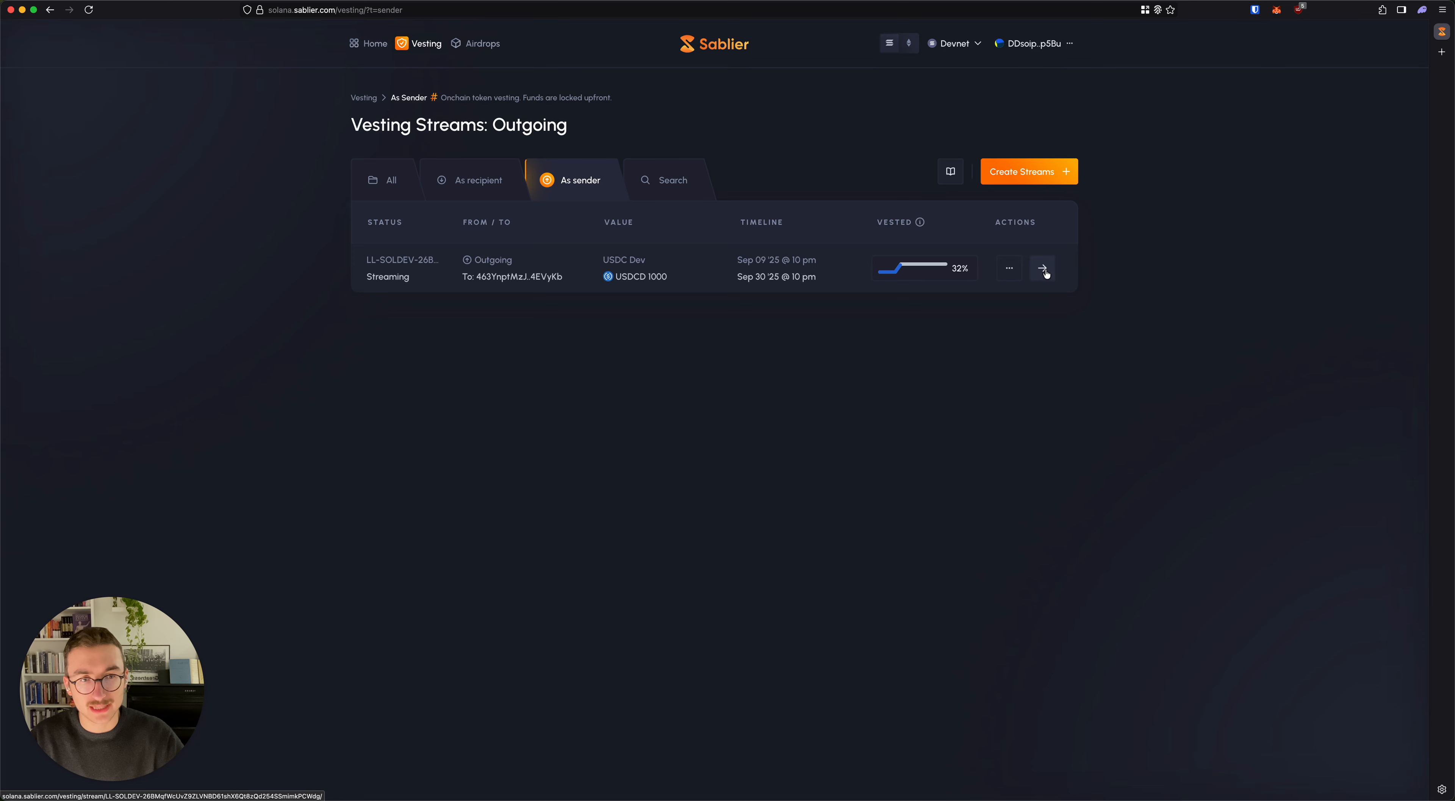
# Step: Check the extra actions offered for the outgoing 1000 USDCD stream and open its stream page
pyautogui.click(1009, 269)
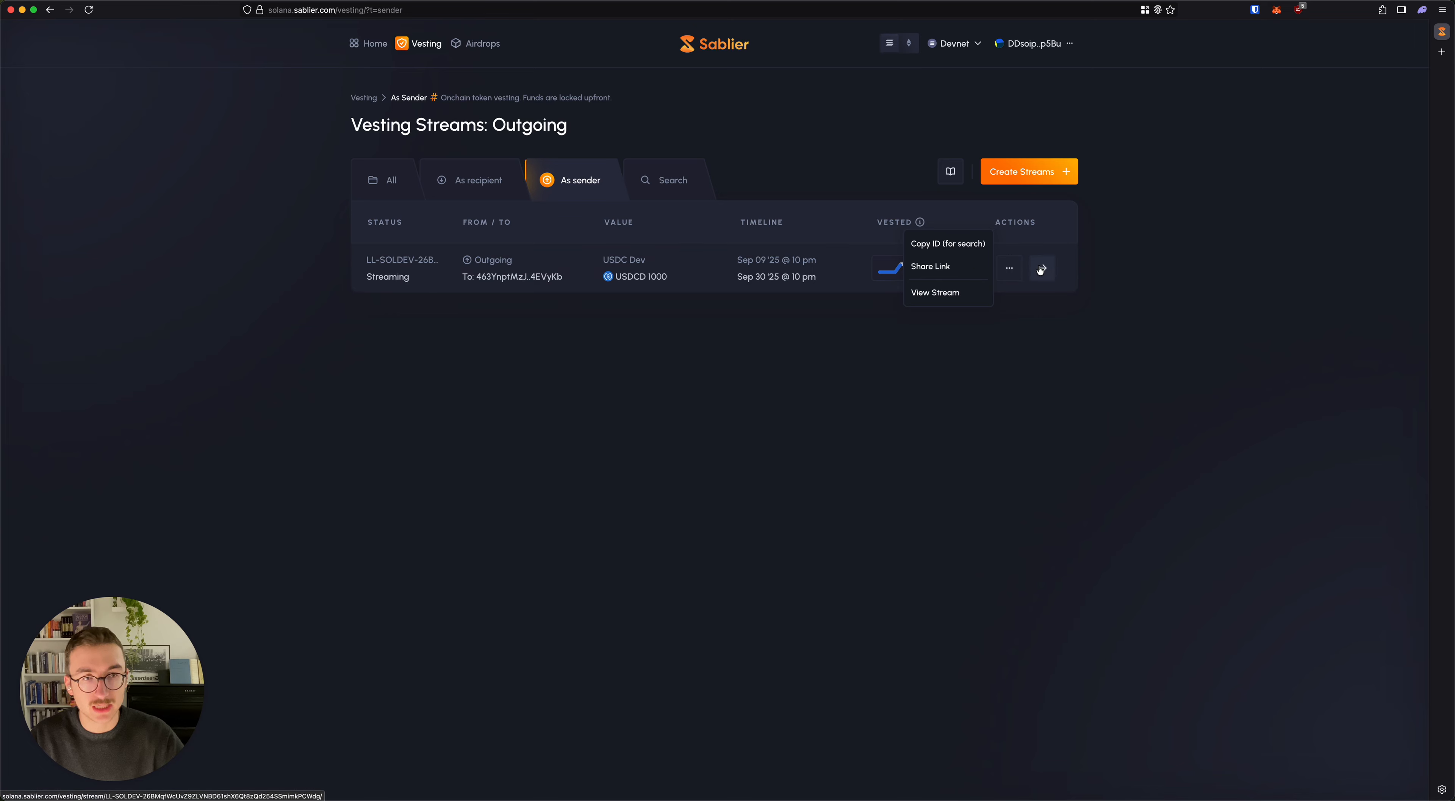
pyautogui.click(1093, 330)
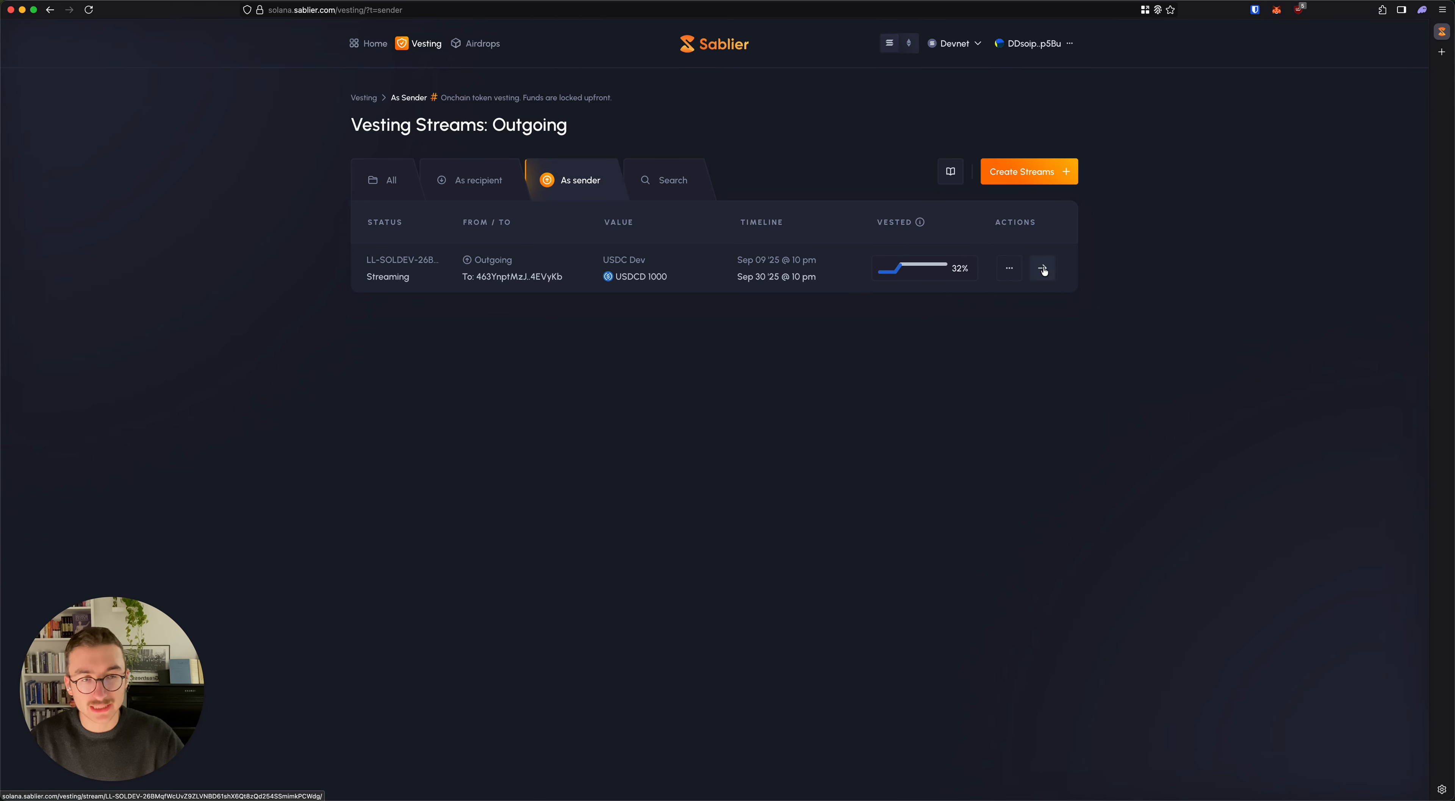
pyautogui.click(1043, 270)
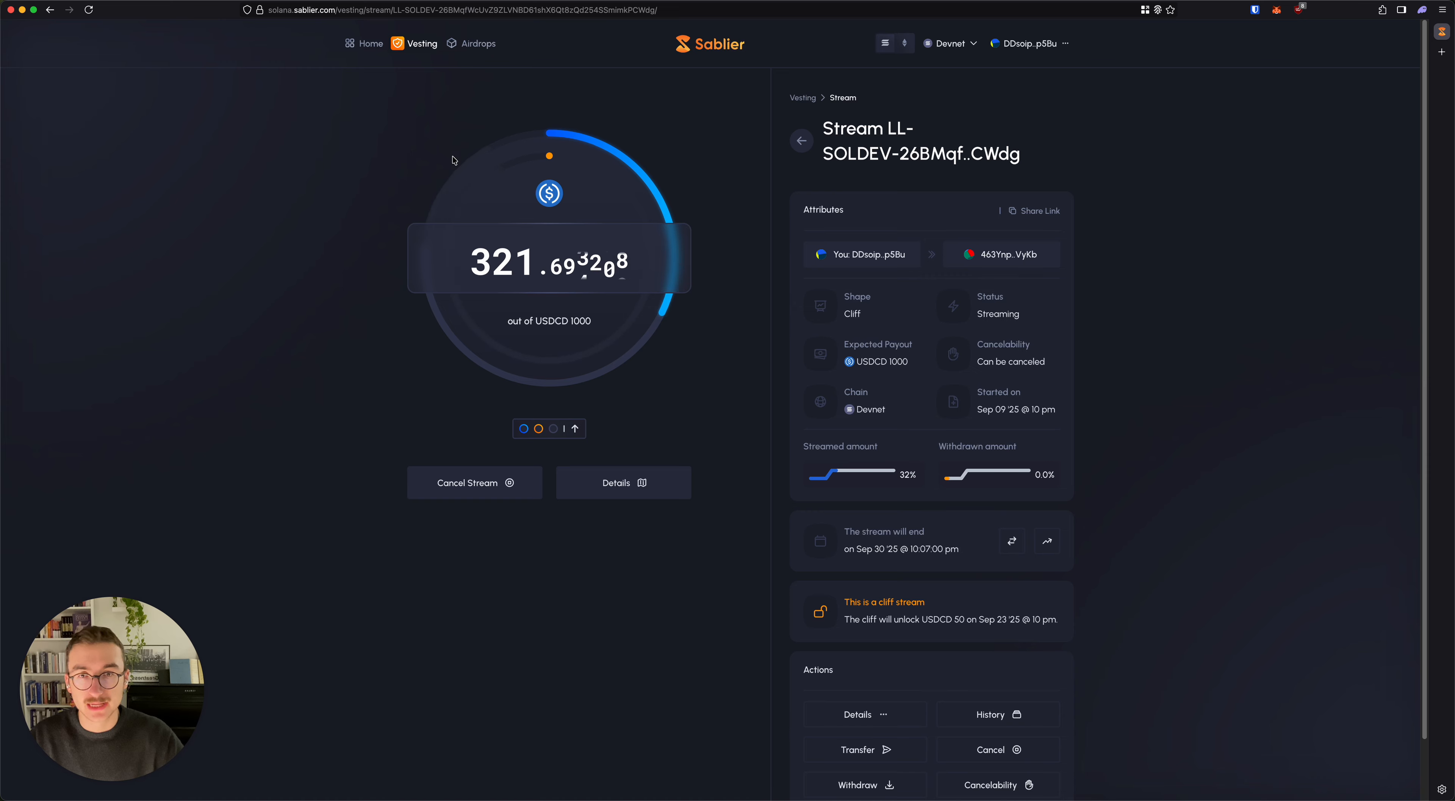
# Step: Examine the stream page's streamed-amount counter, cliff unlock information, available actions and shareable web address
pyautogui.moveTo(492, 265); pyautogui.dragTo(599, 266)
pyautogui.click(598, 266)
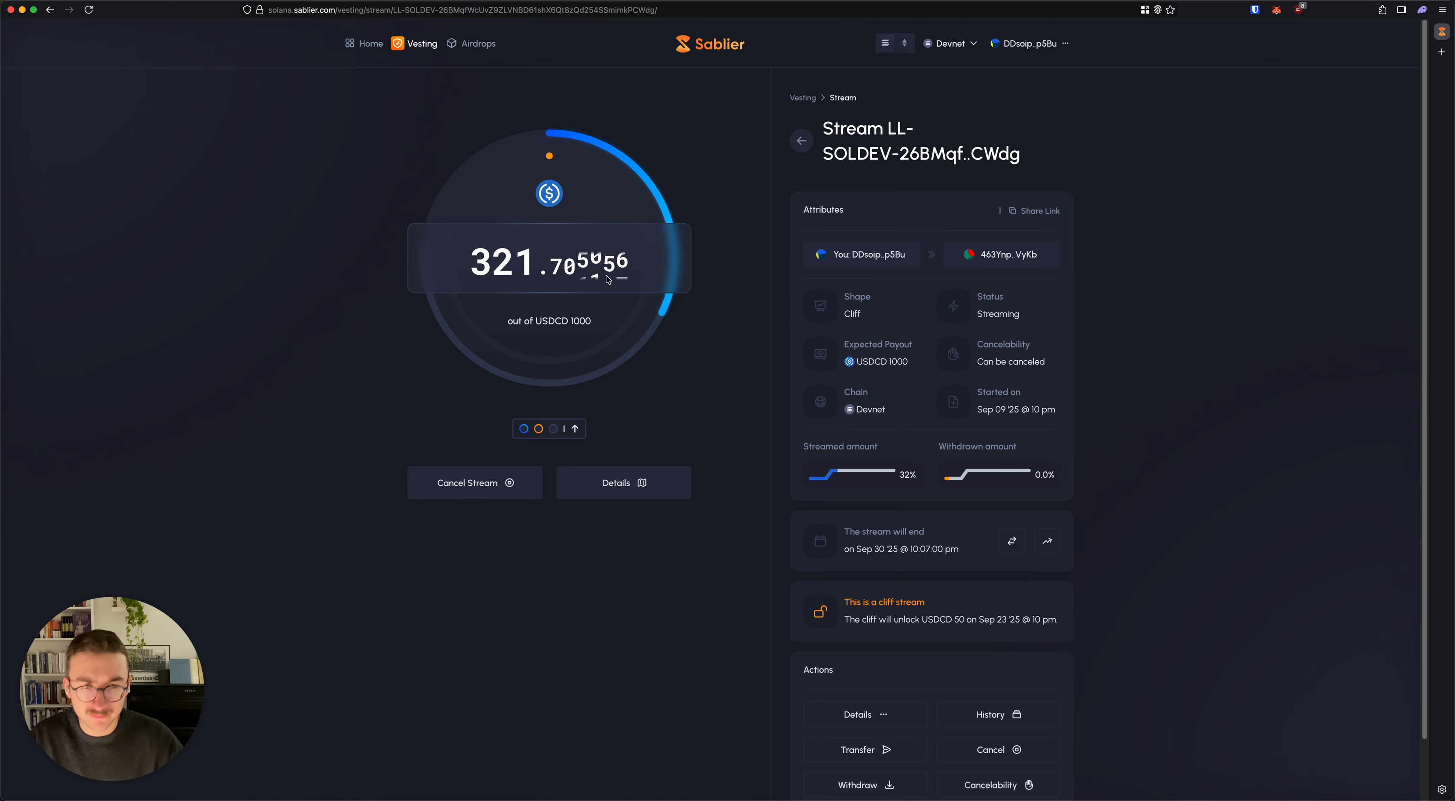
pyautogui.moveTo(1055, 628); pyautogui.dragTo(883, 602)
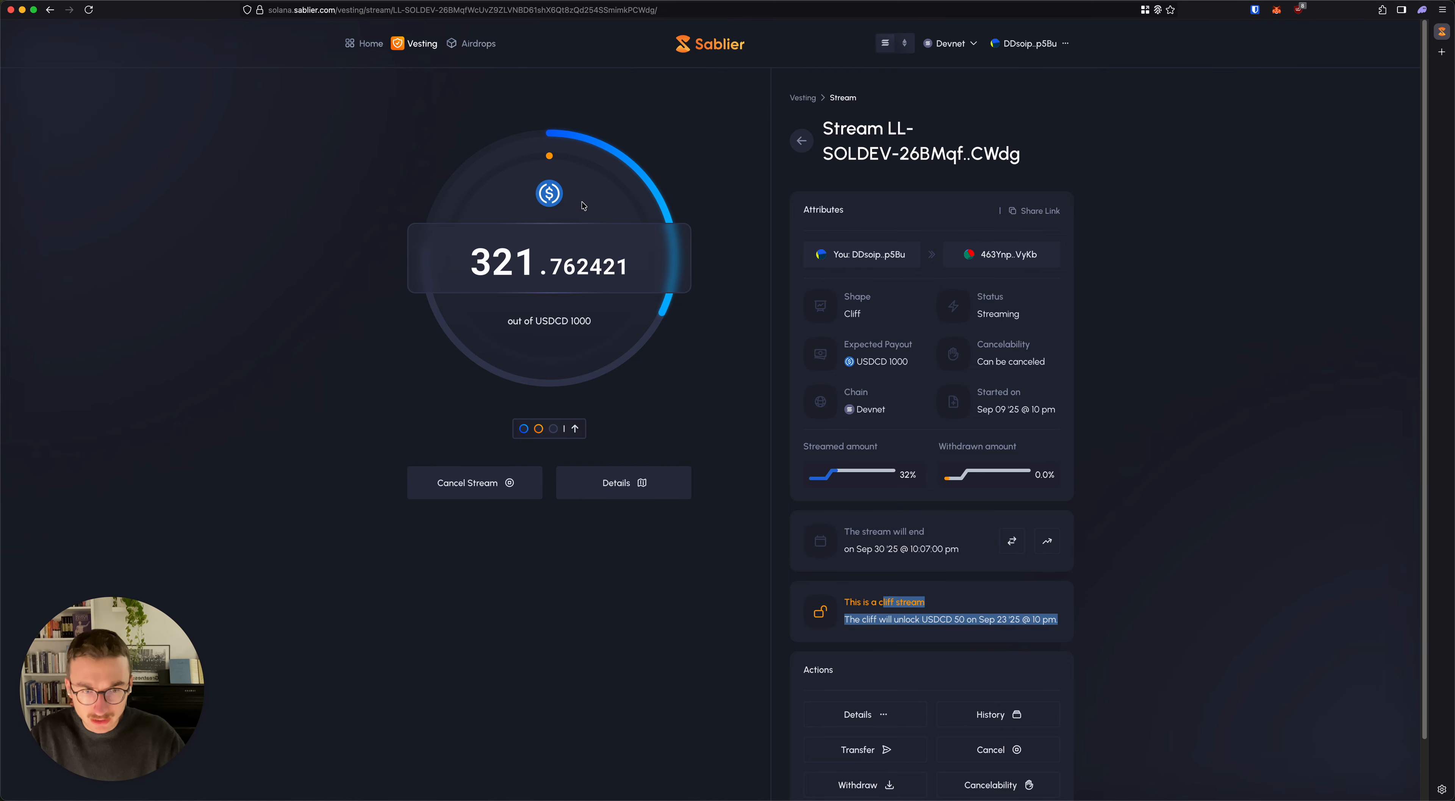
pyautogui.click(753, 293)
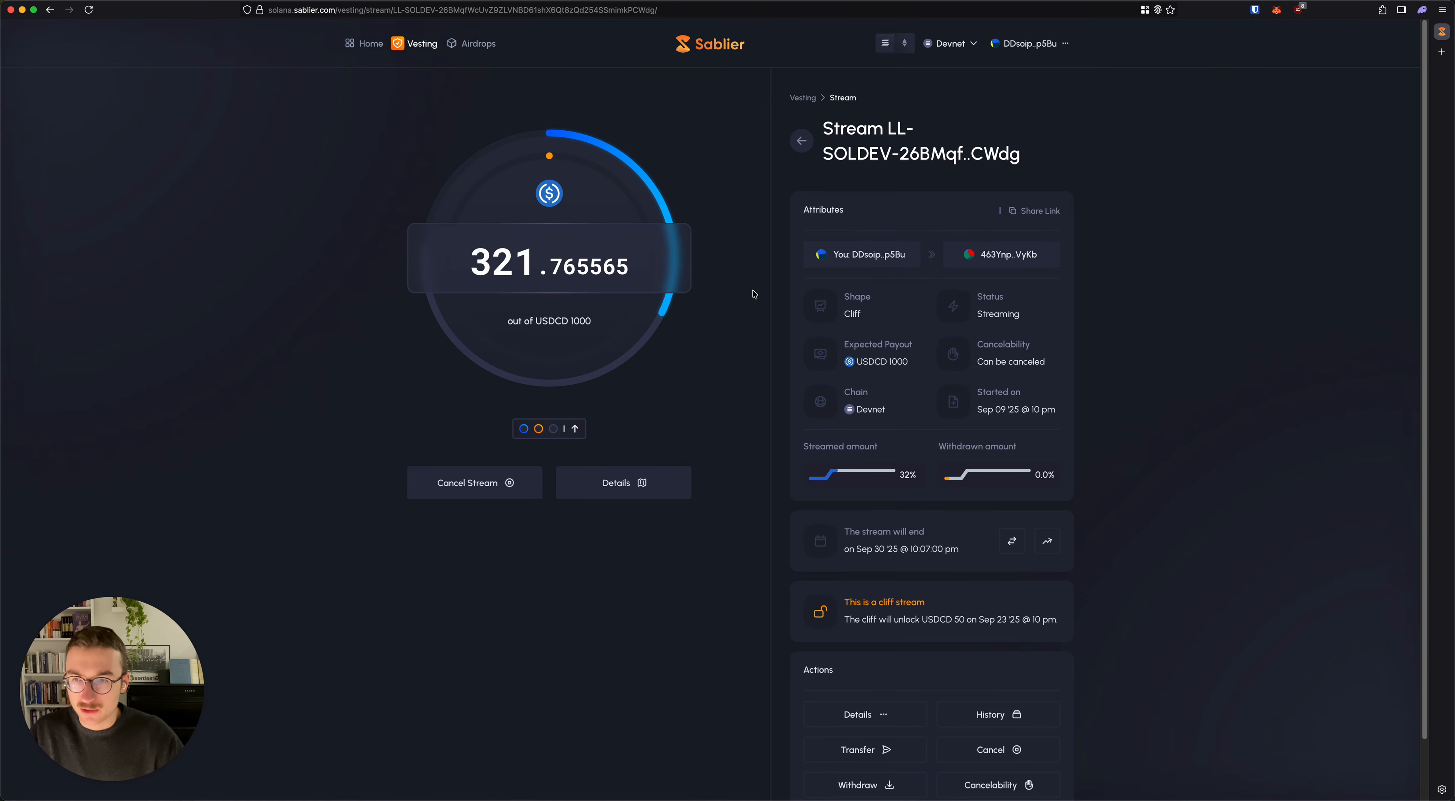
pyautogui.scroll(-2, 754, 293)
pyautogui.scroll(2, 753, 316)
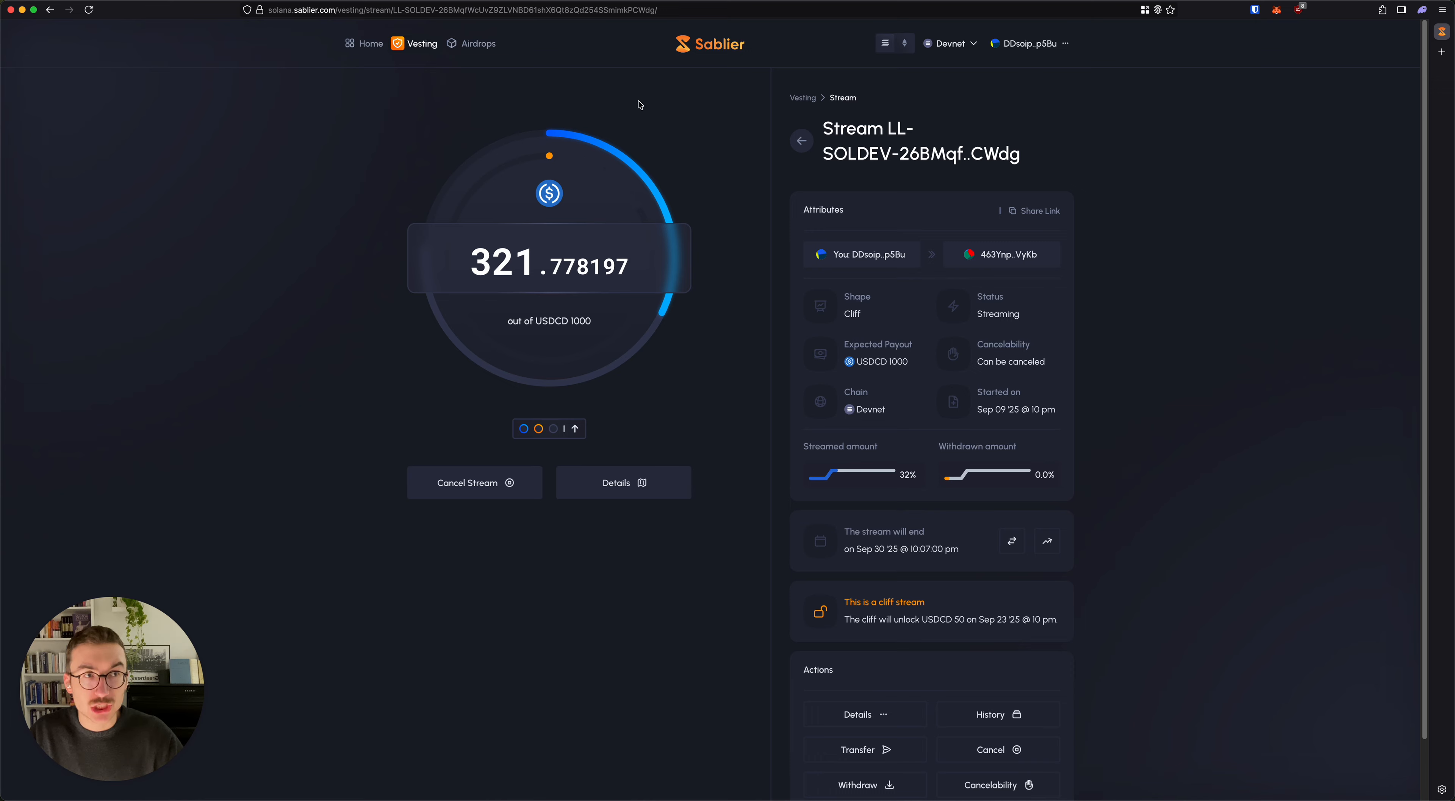
pyautogui.click(585, 8)
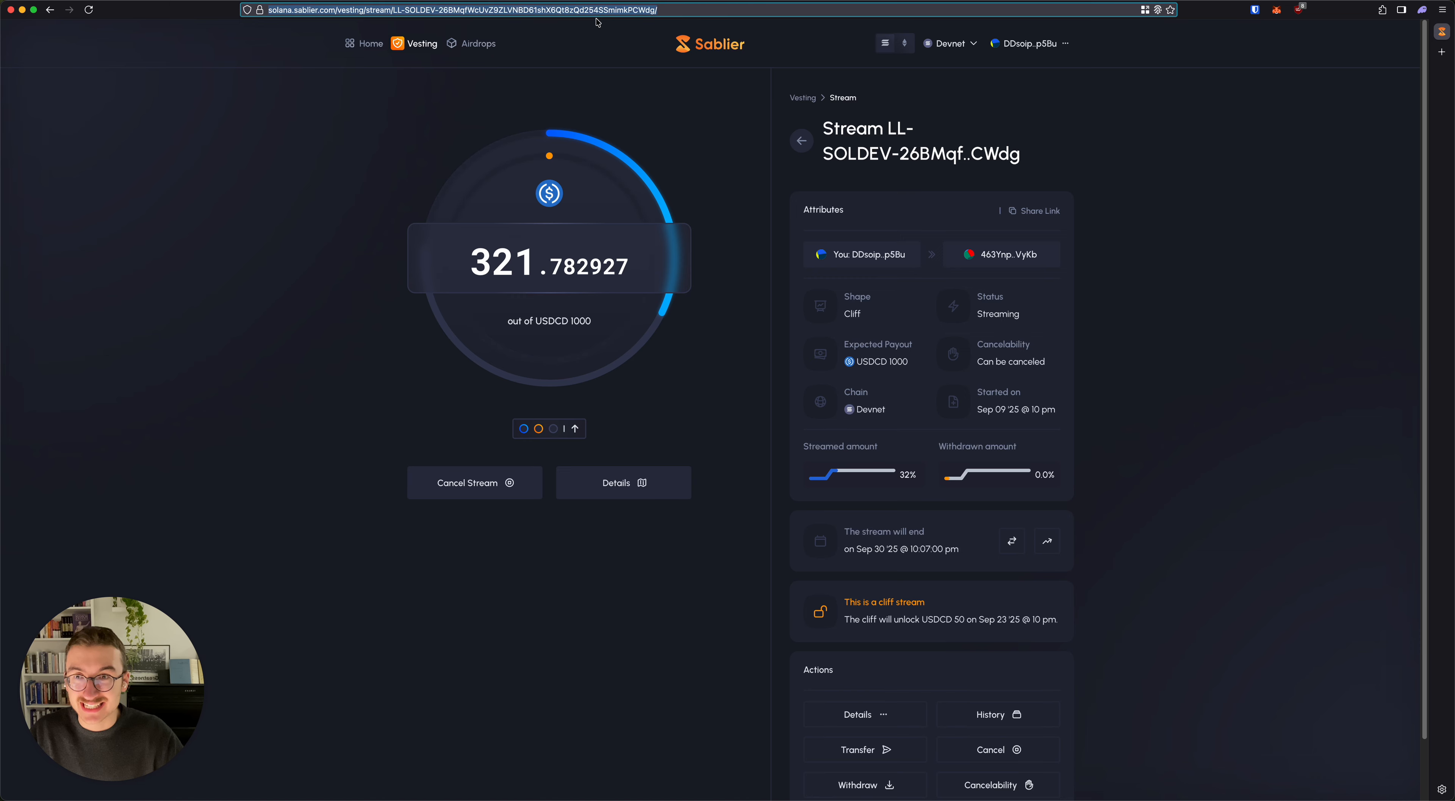
pyautogui.click(335, 118)
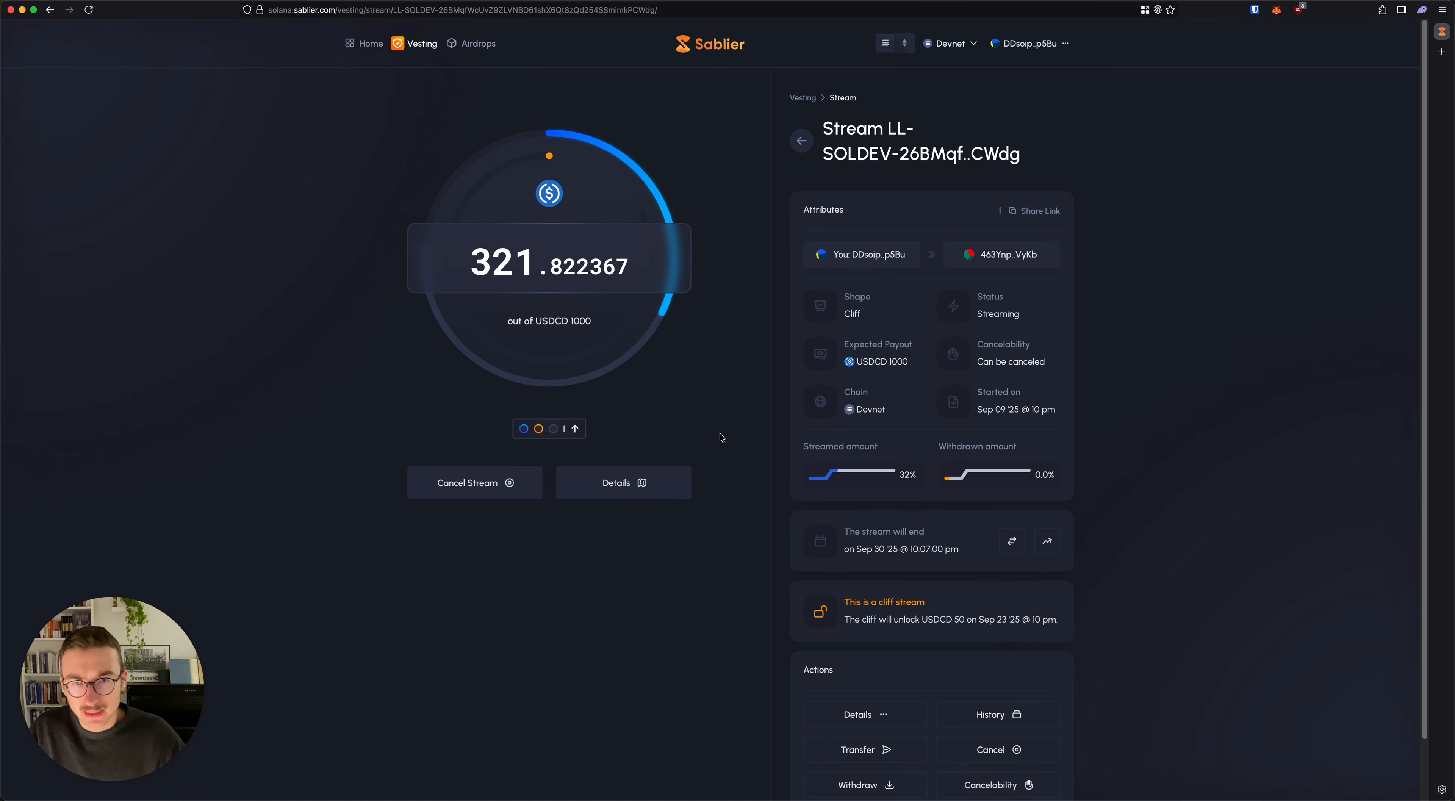
# Step: Review the stream's full details, including overview, accounting, timeline, emission chart and actions, and return to the stream page
pyautogui.click(644, 487)
pyautogui.scroll(-10, 399, 375)
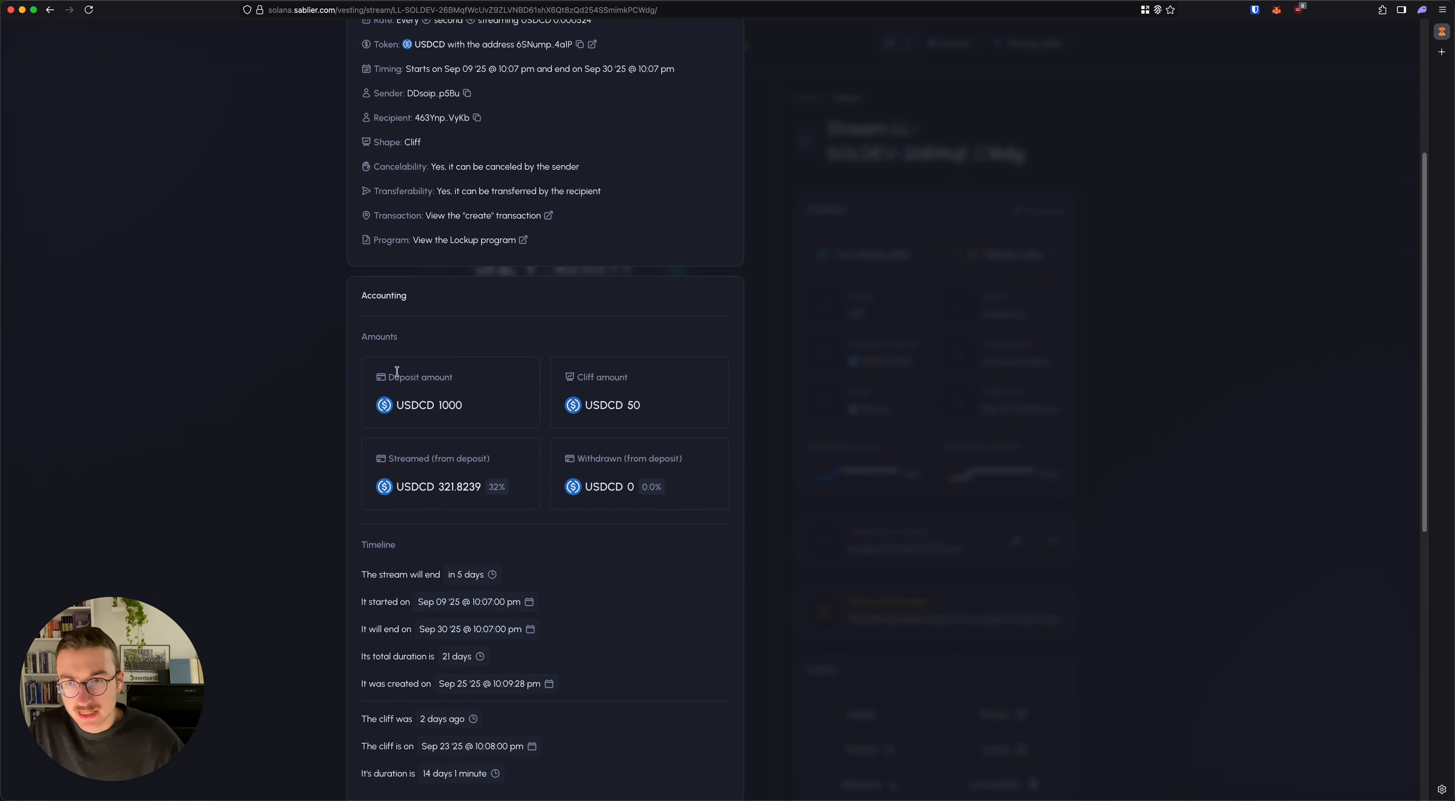
pyautogui.scroll(10, 399, 375)
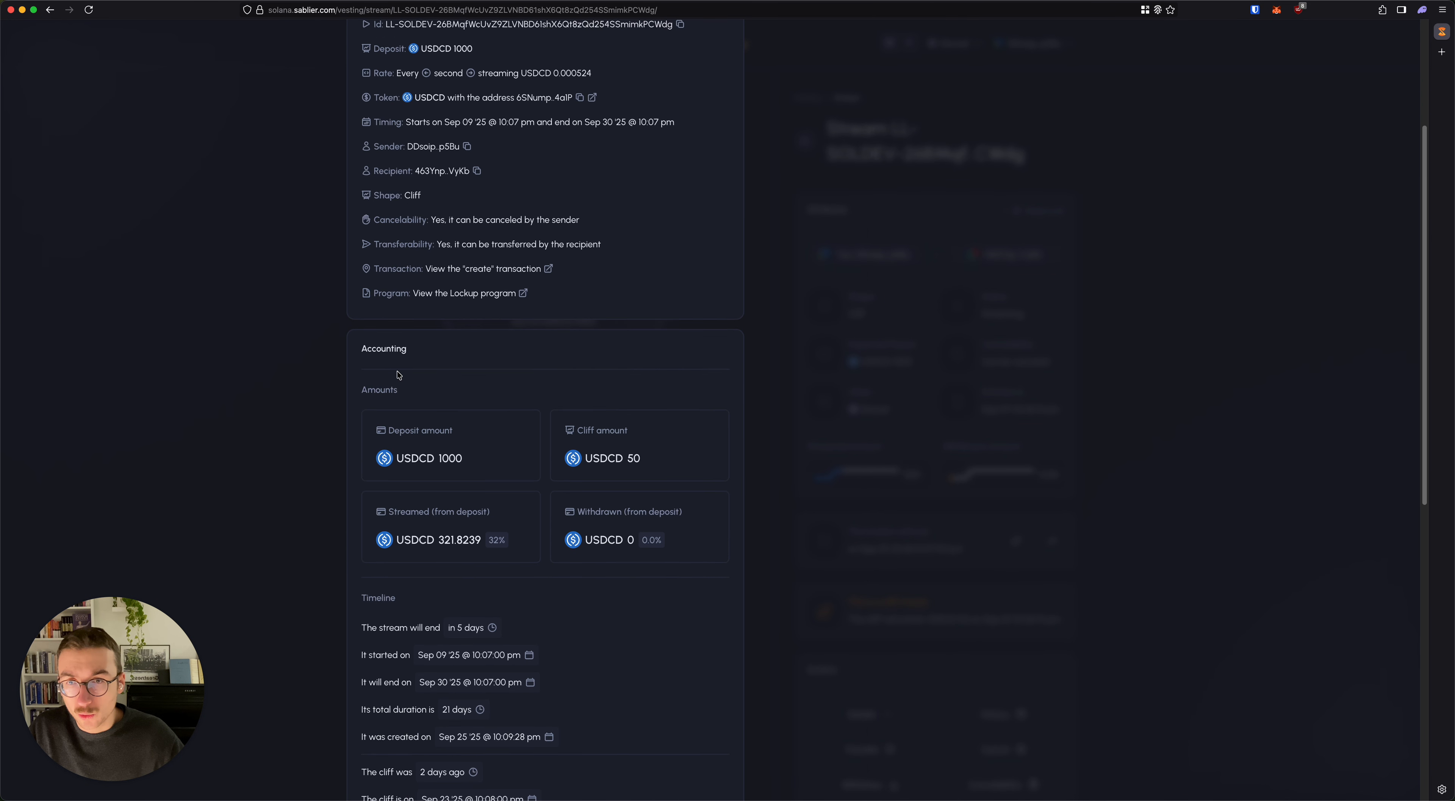
pyautogui.scroll(1, 398, 376)
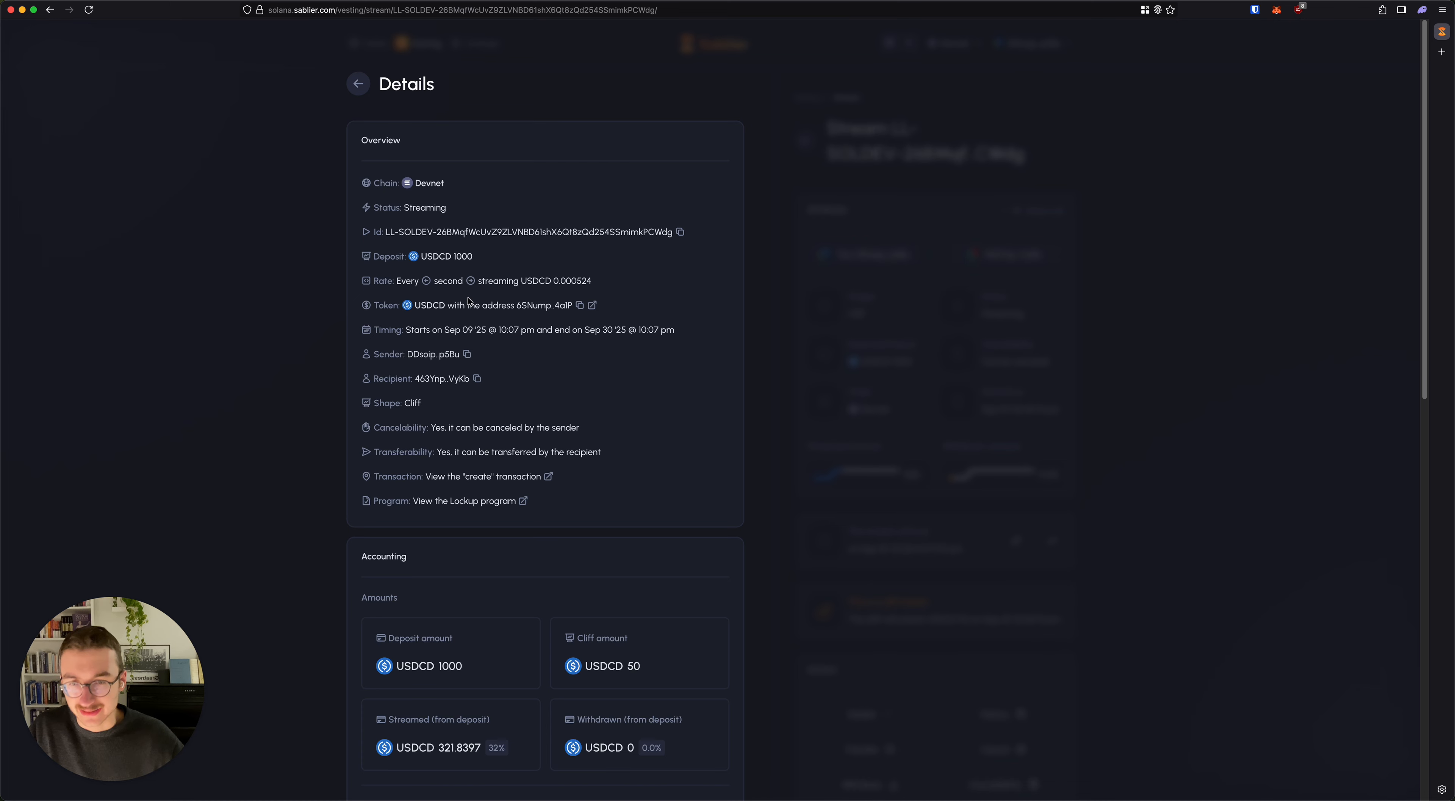
pyautogui.scroll(-6, 467, 300)
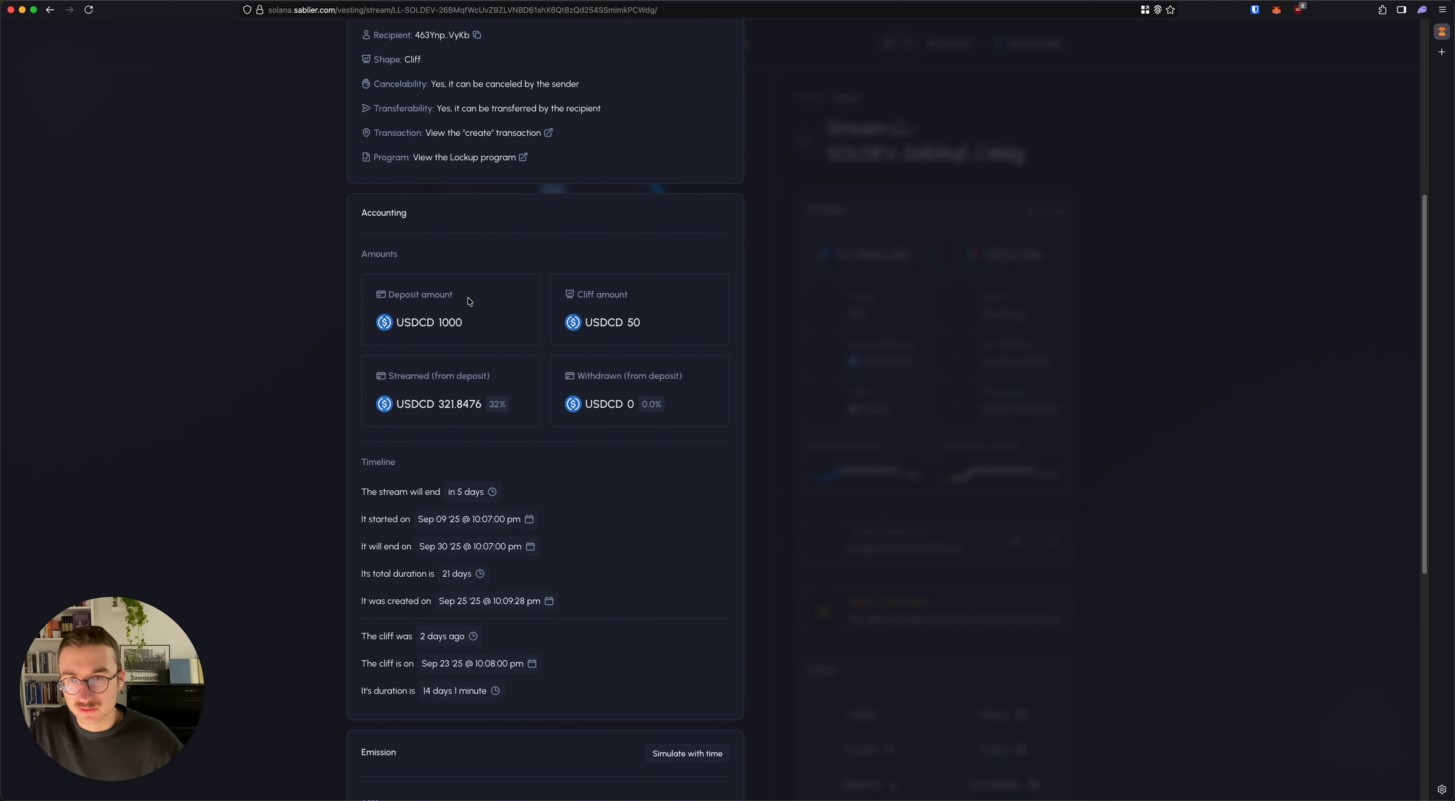
pyautogui.scroll(-1, 467, 300)
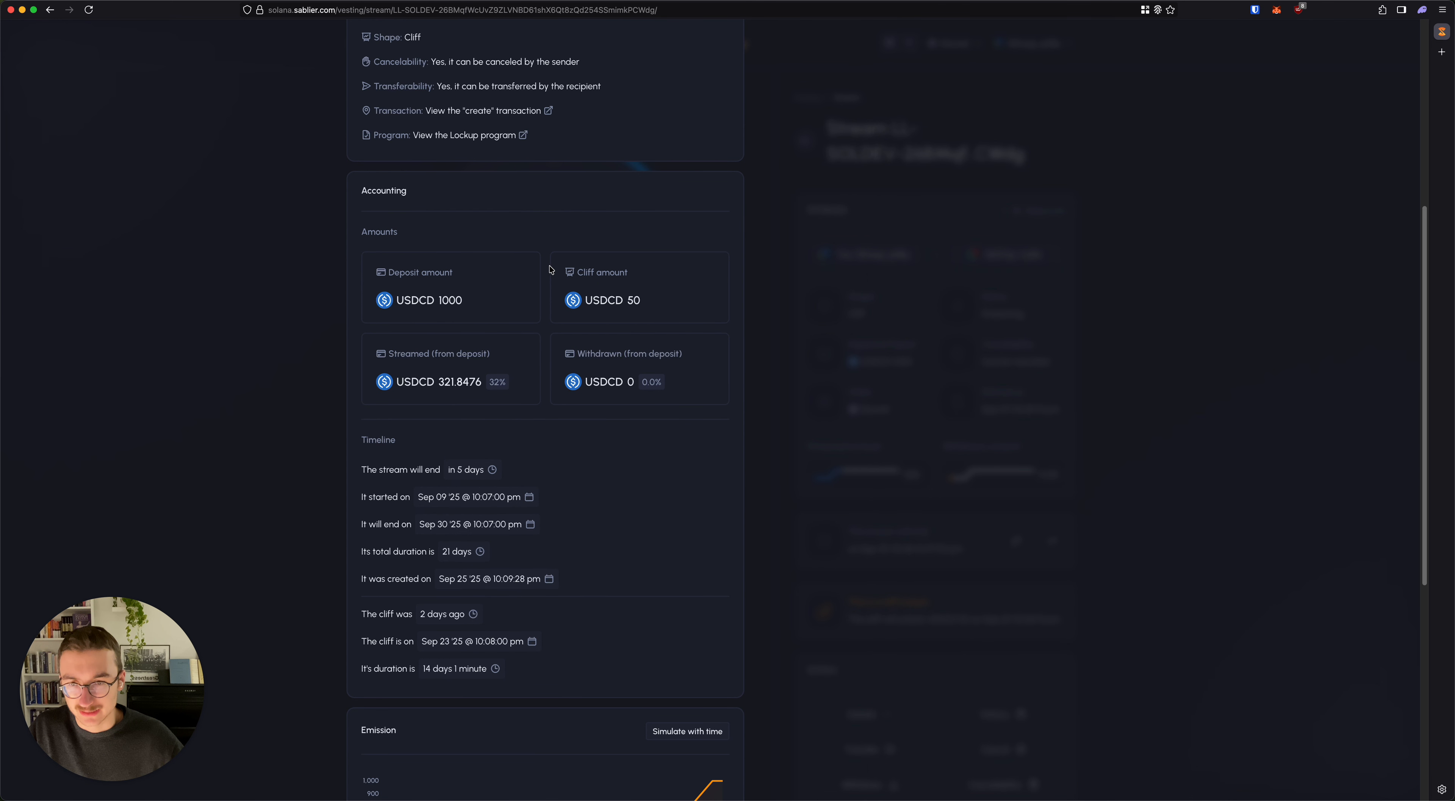
pyautogui.scroll(-3, 515, 355)
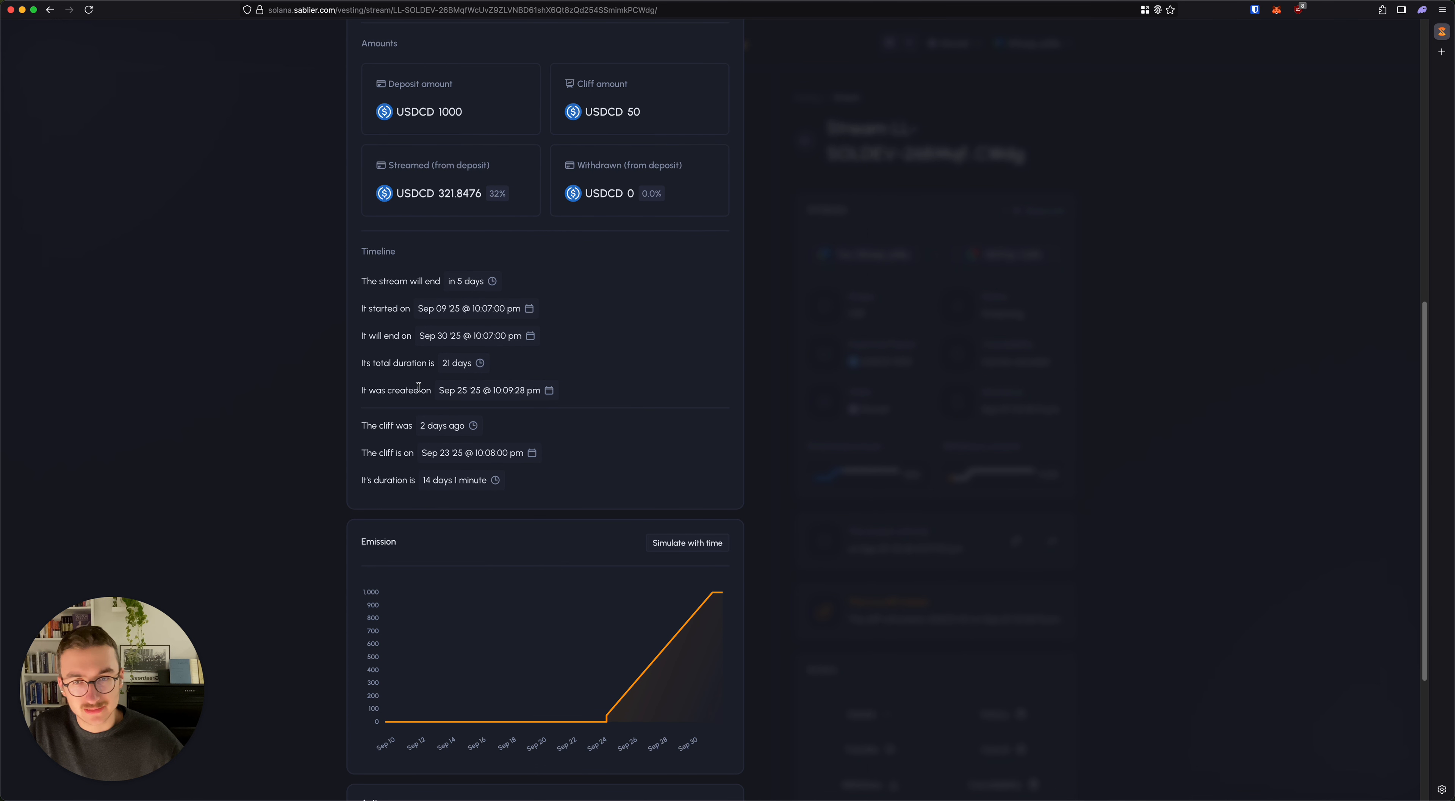
pyautogui.scroll(-4, 465, 324)
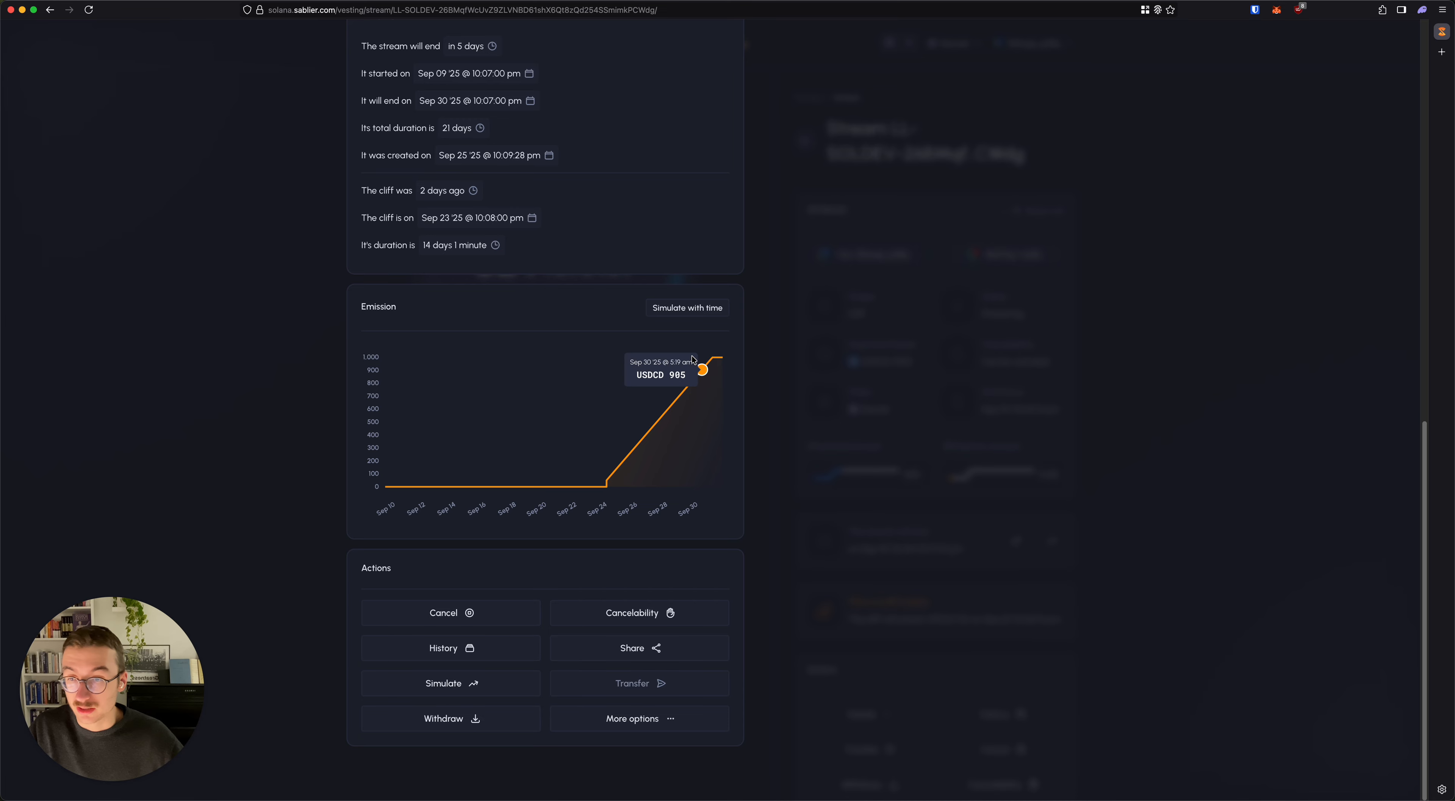
pyautogui.click(895, 342)
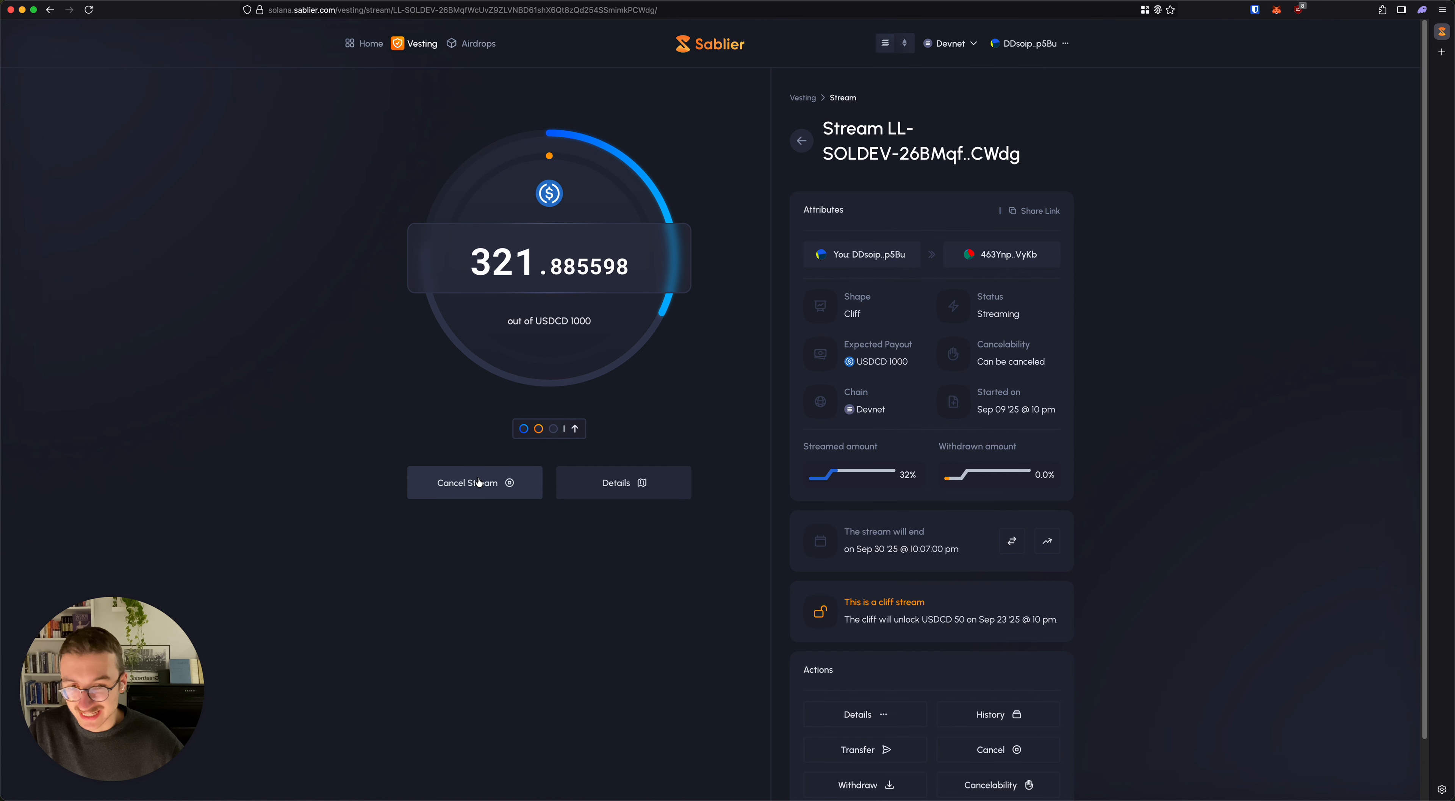
pyautogui.scroll(-2, 341, 343)
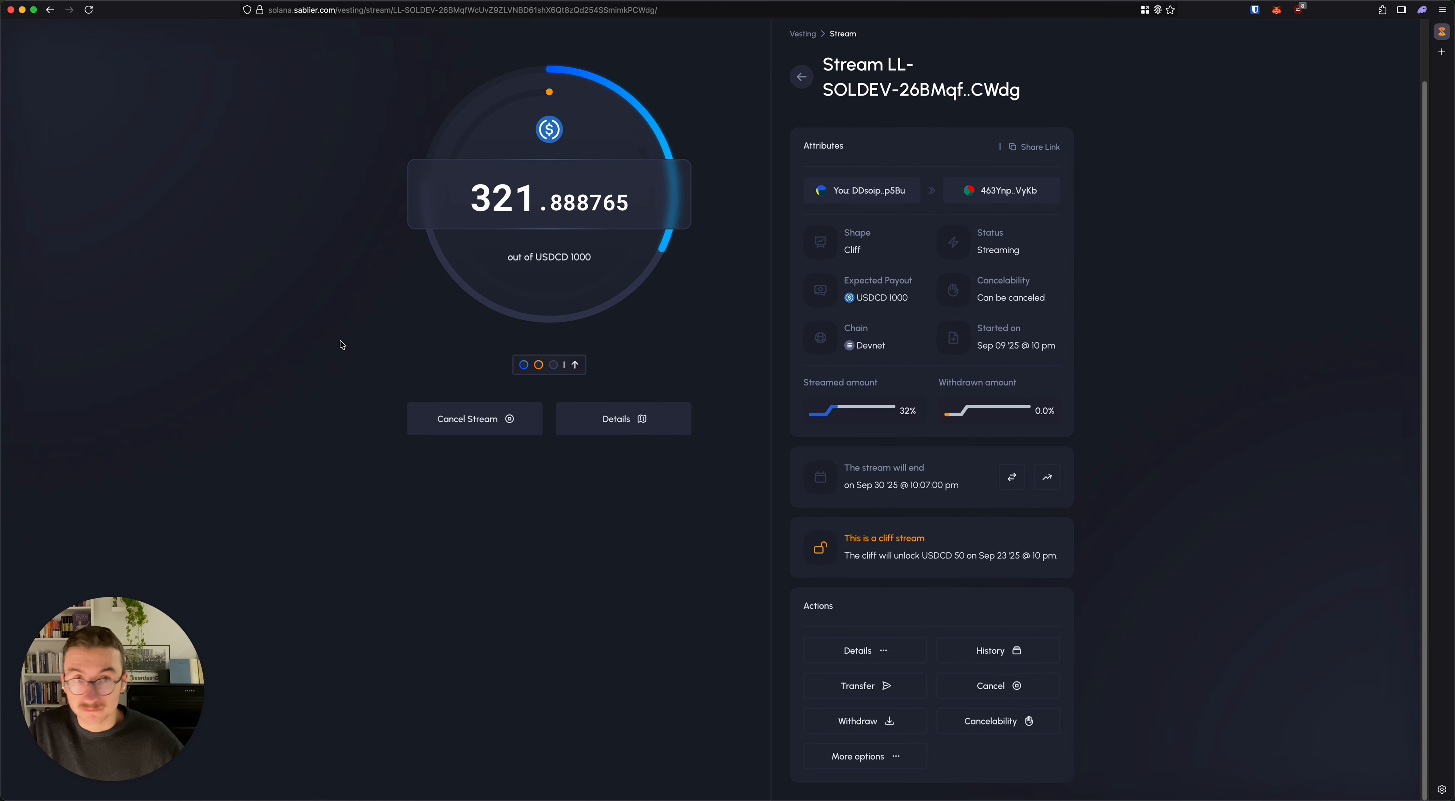
pyautogui.scroll(2, 349, 309)
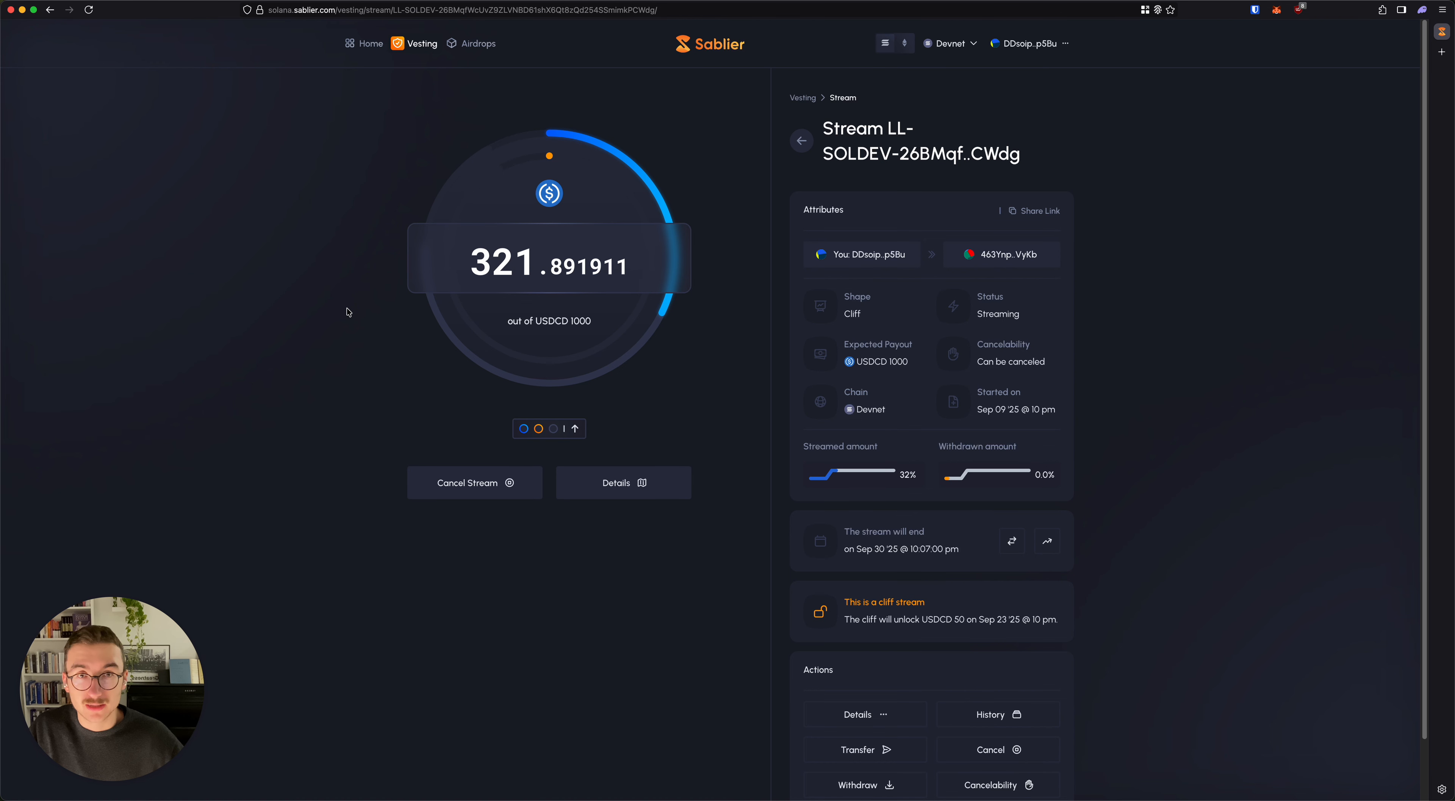